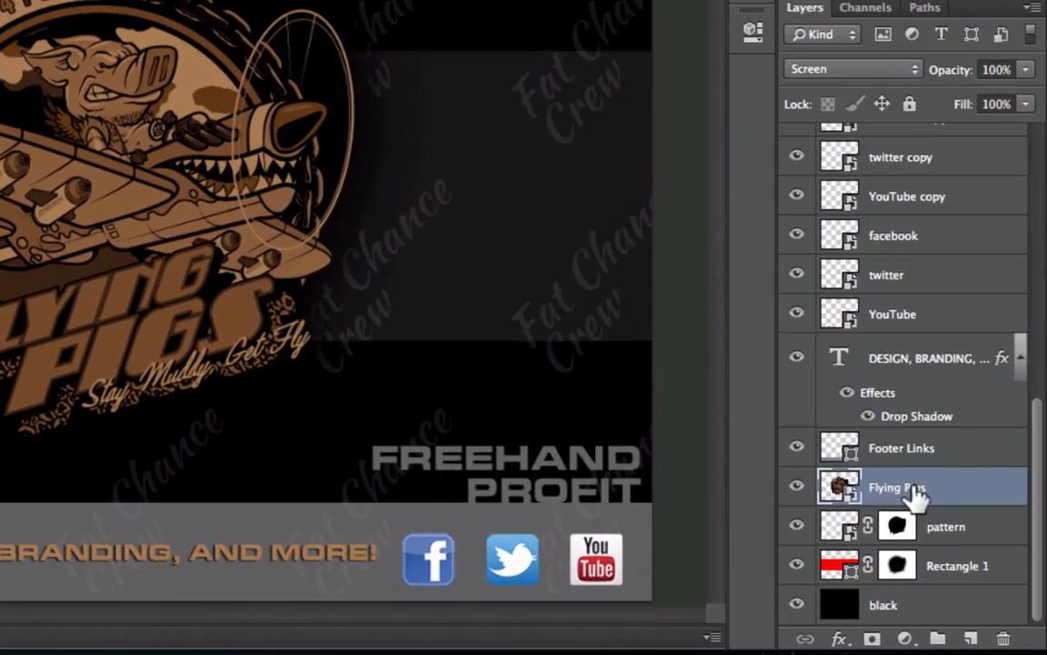
# Rename the Flying Pigs layer as "Flying Pigs.jpg"
pyautogui.doubleClick(916, 488)
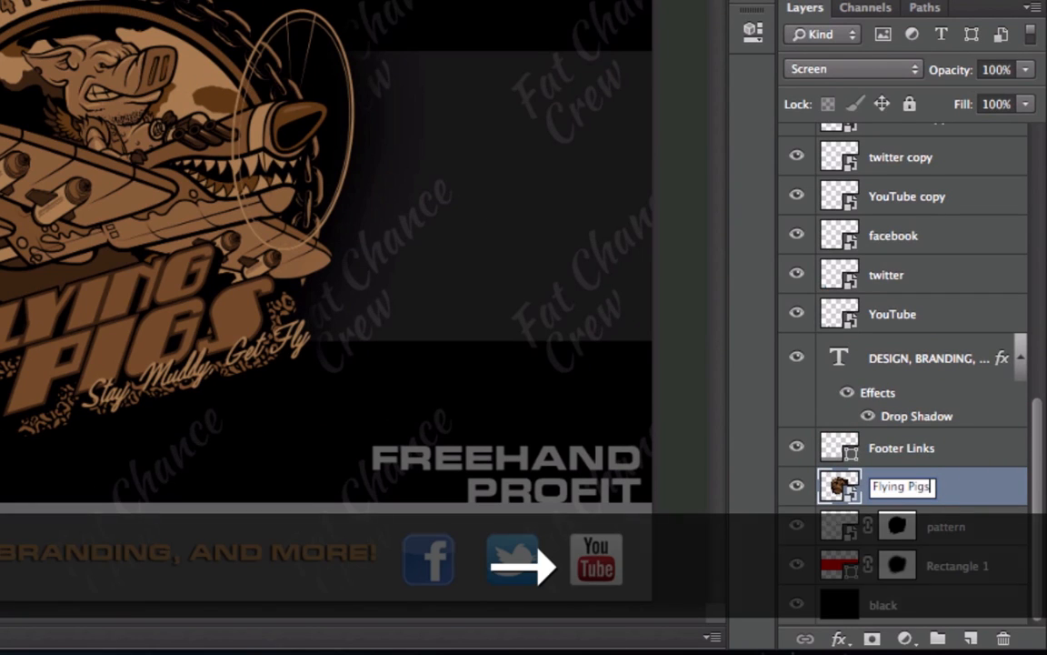
pyautogui.write('.')
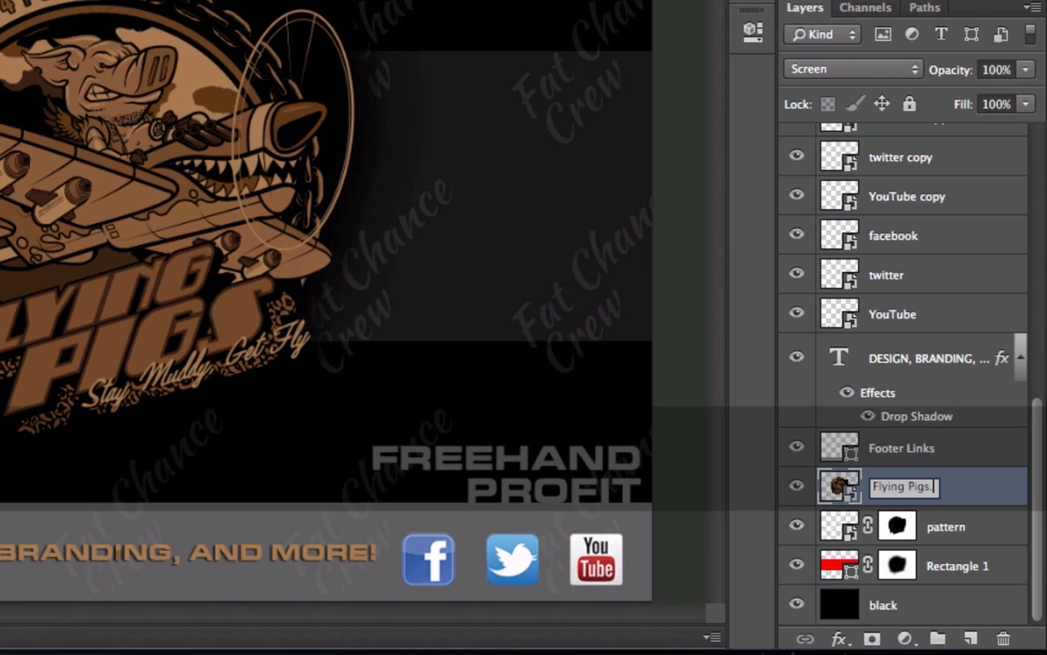
pyautogui.write('.')
pyautogui.write('g')
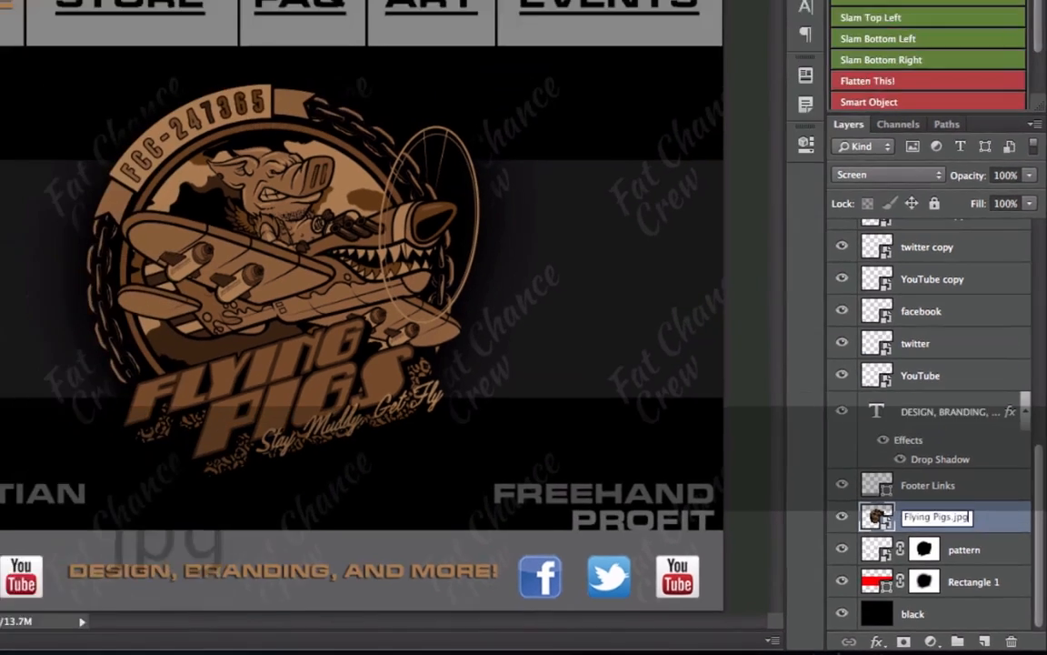
pyautogui.press('Return')
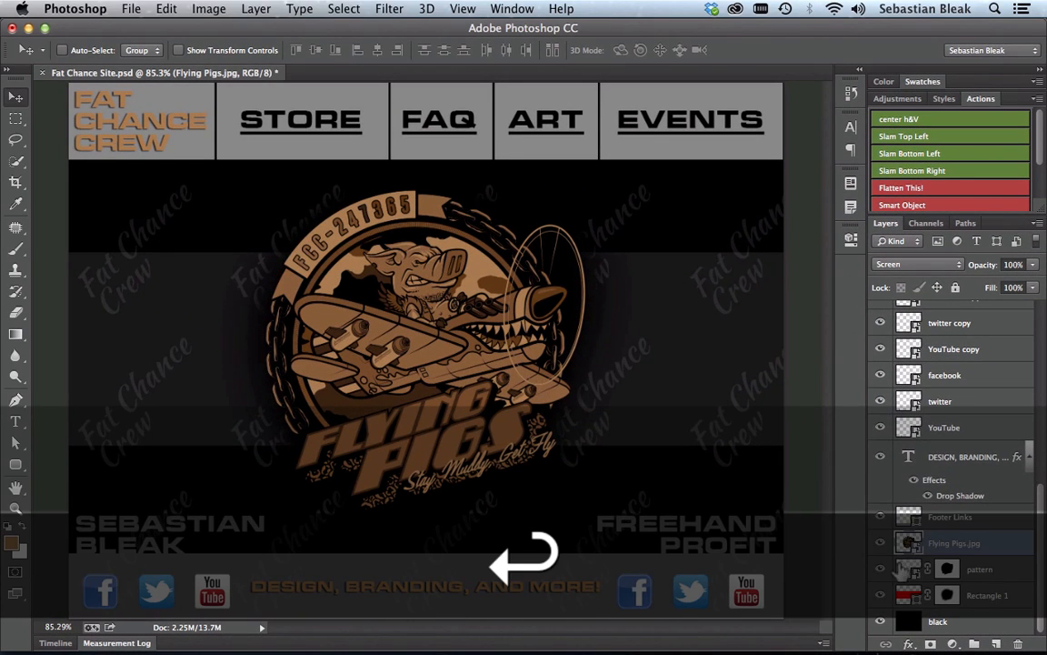
# Check the project folder in Finder for generated assets, then return to Photoshop and check the Generate command's availability
pyautogui.press('super+Tab')
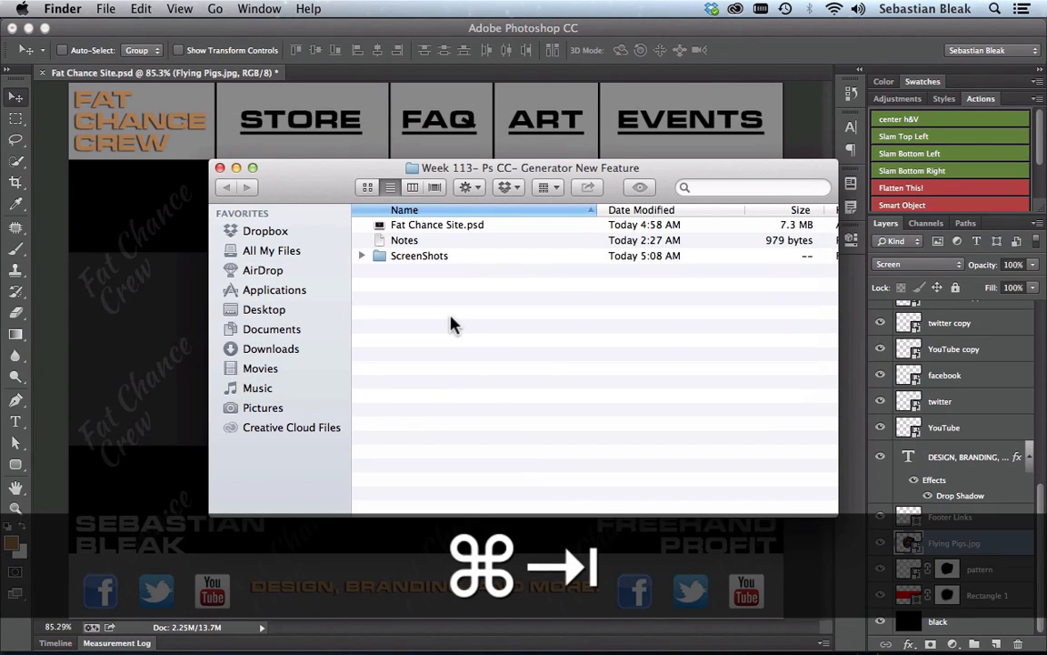
pyautogui.click(388, 36)
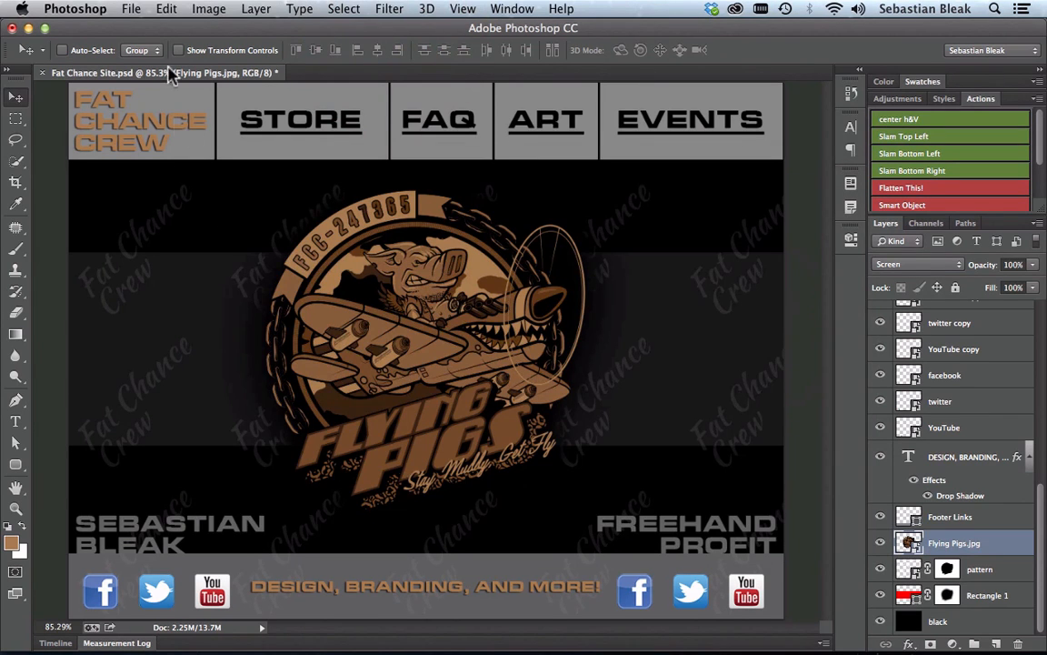
pyautogui.click(132, 13)
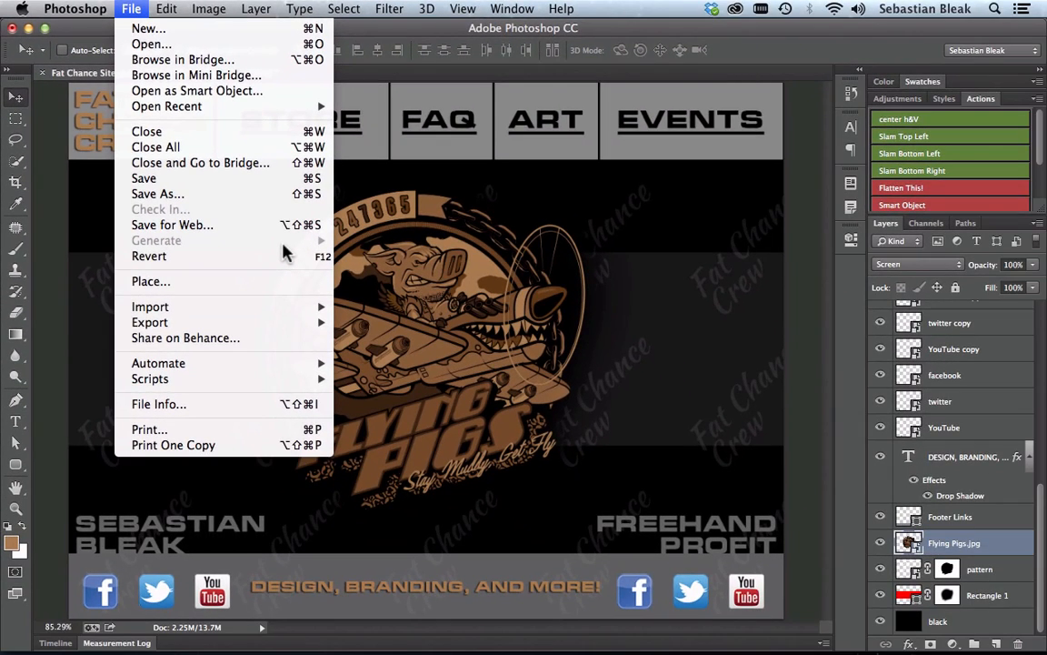
pyautogui.click(445, 379)
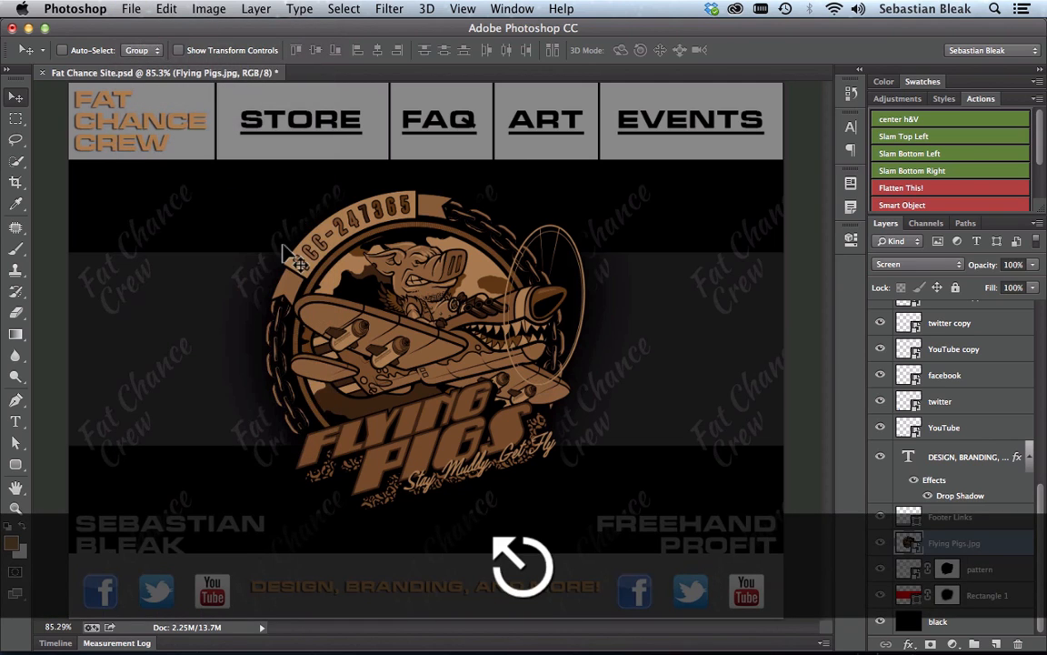
# Enable Generator in the Plug-Ins preferences
pyautogui.press('super+k')
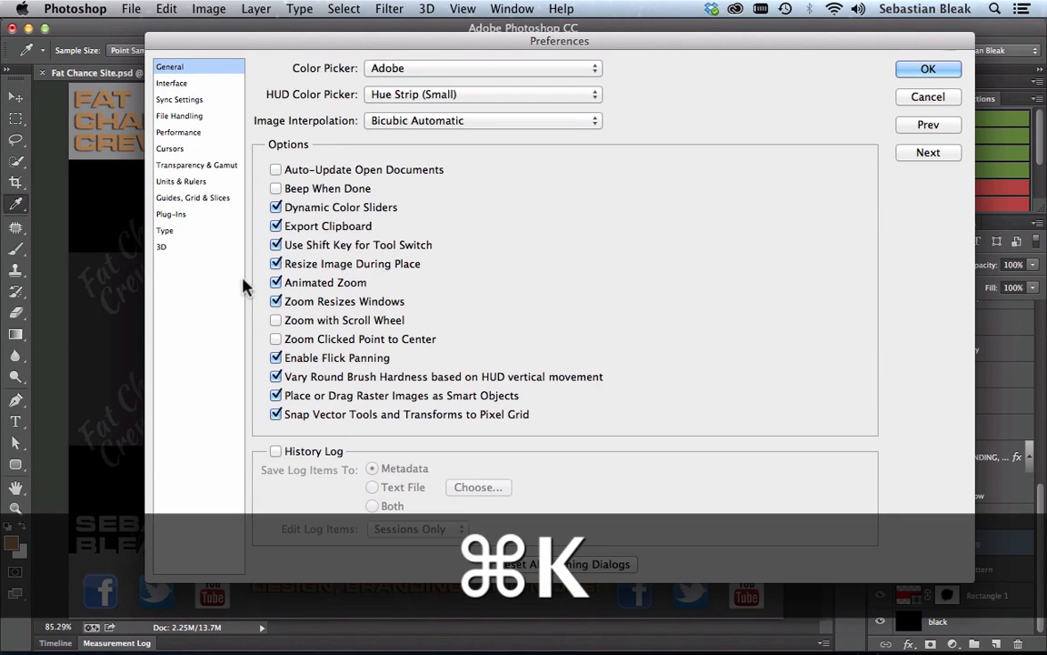
pyautogui.click(175, 215)
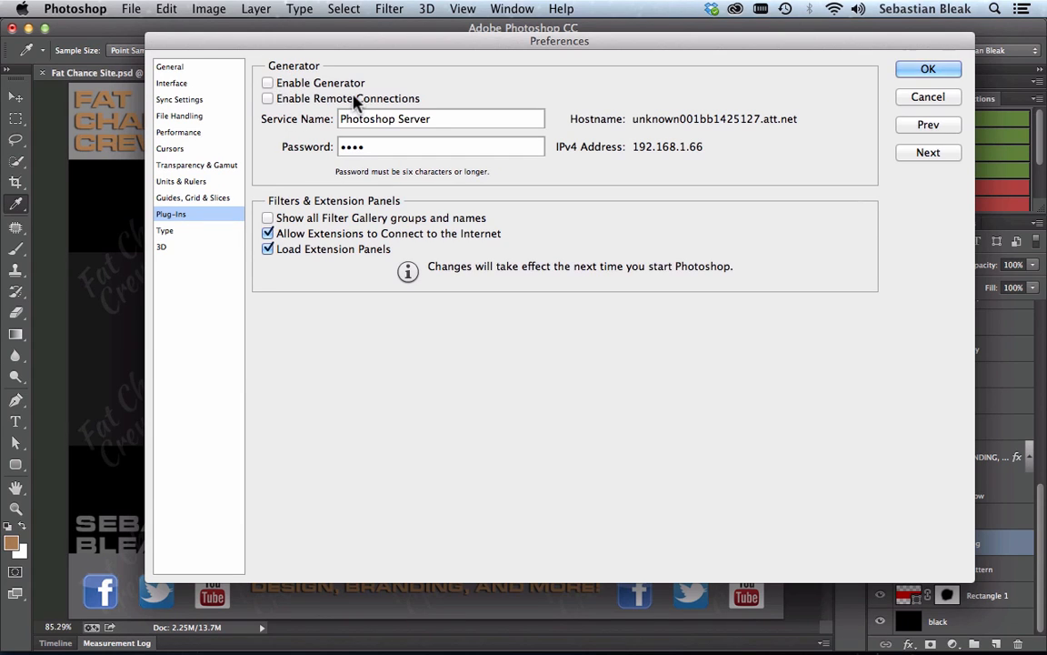
pyautogui.click(262, 86)
pyautogui.click(928, 69)
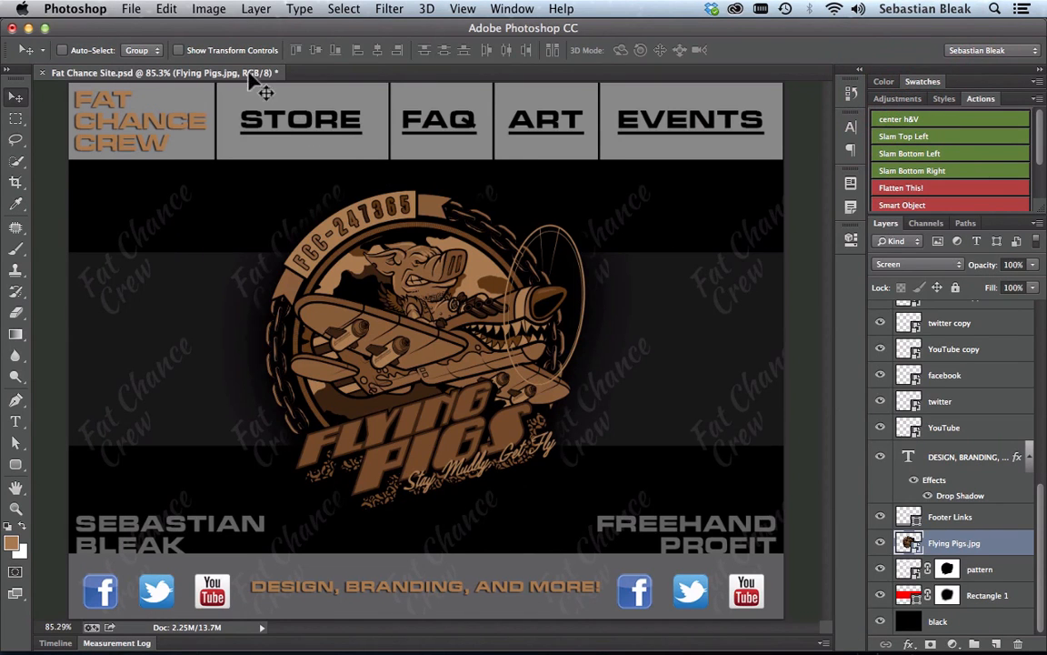
# Turn on Image Assets generation for the Fat Chance Site document and check that the option is active
pyautogui.click(131, 9)
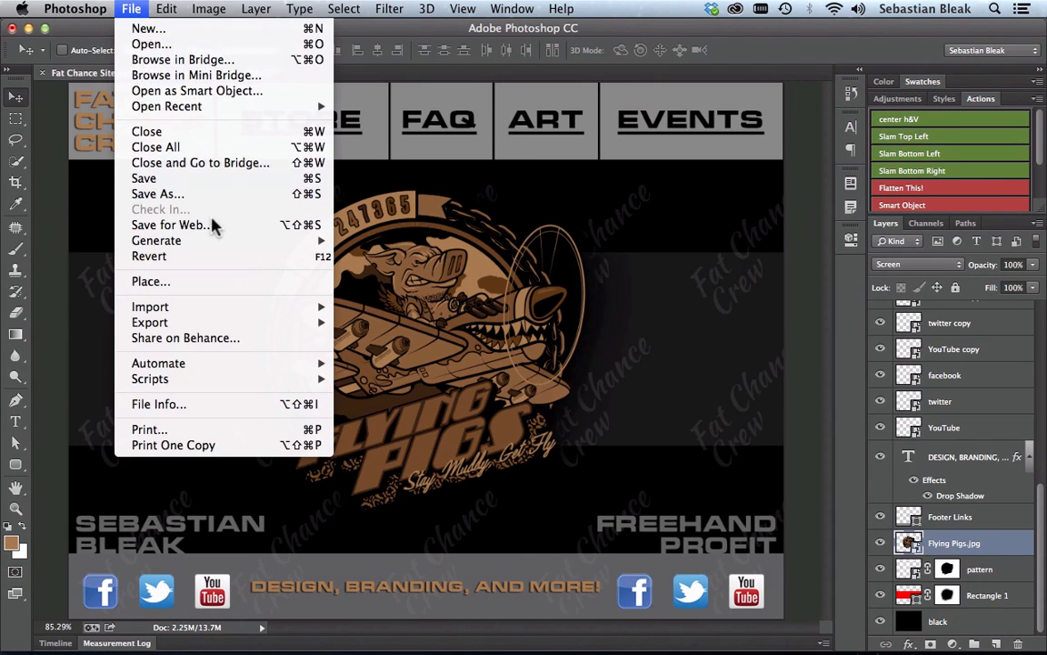
pyautogui.moveTo(217, 242)
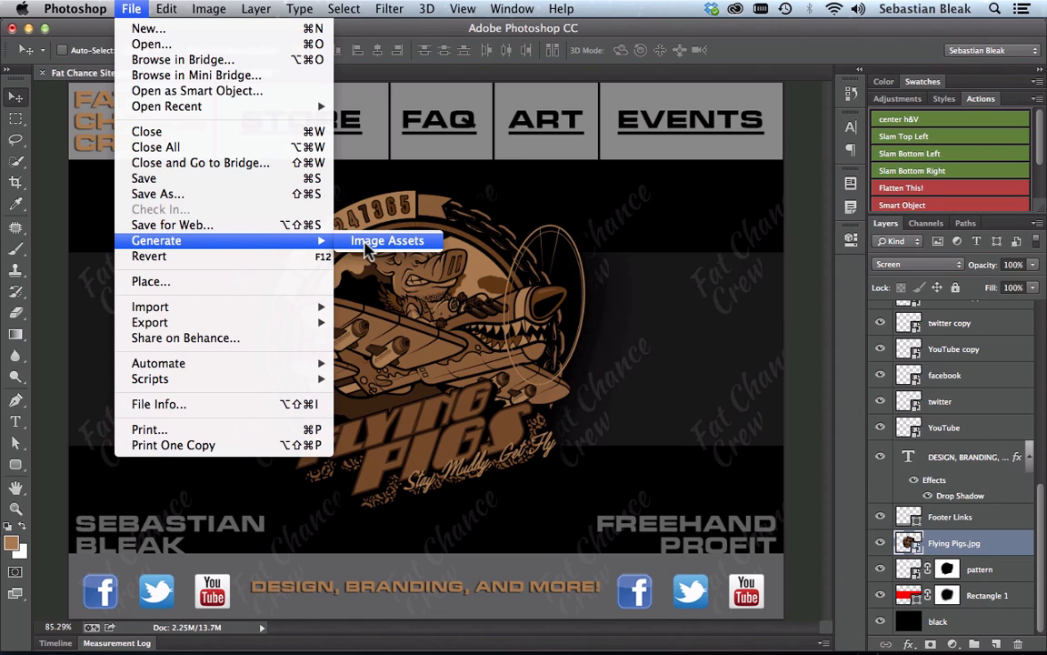
pyautogui.click(365, 242)
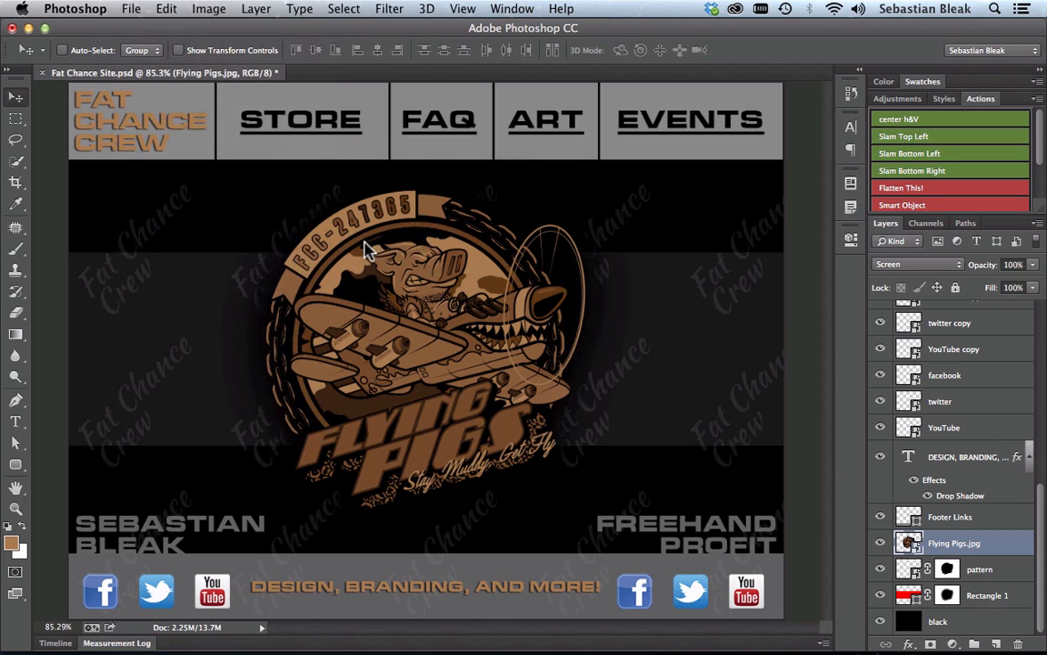
pyautogui.click(130, 11)
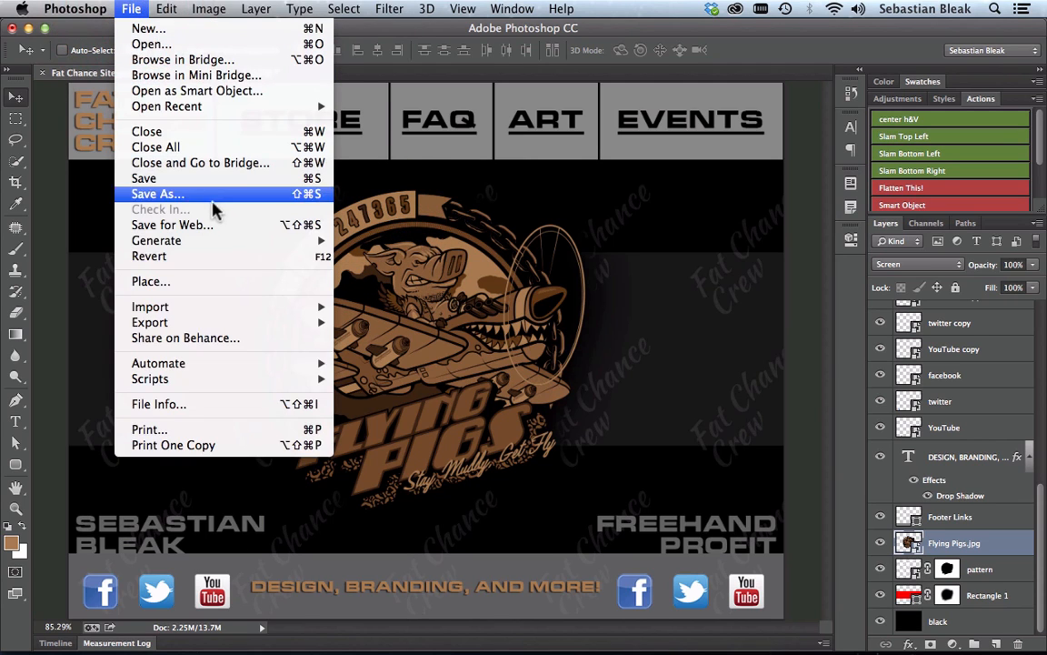
pyautogui.moveTo(262, 245)
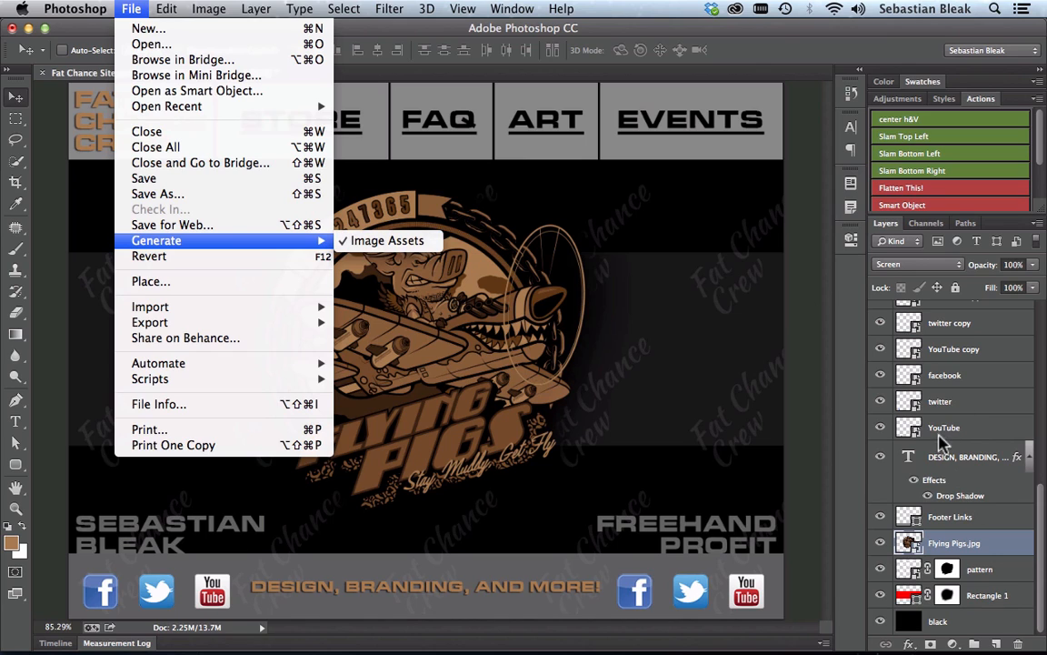
pyautogui.click(1006, 552)
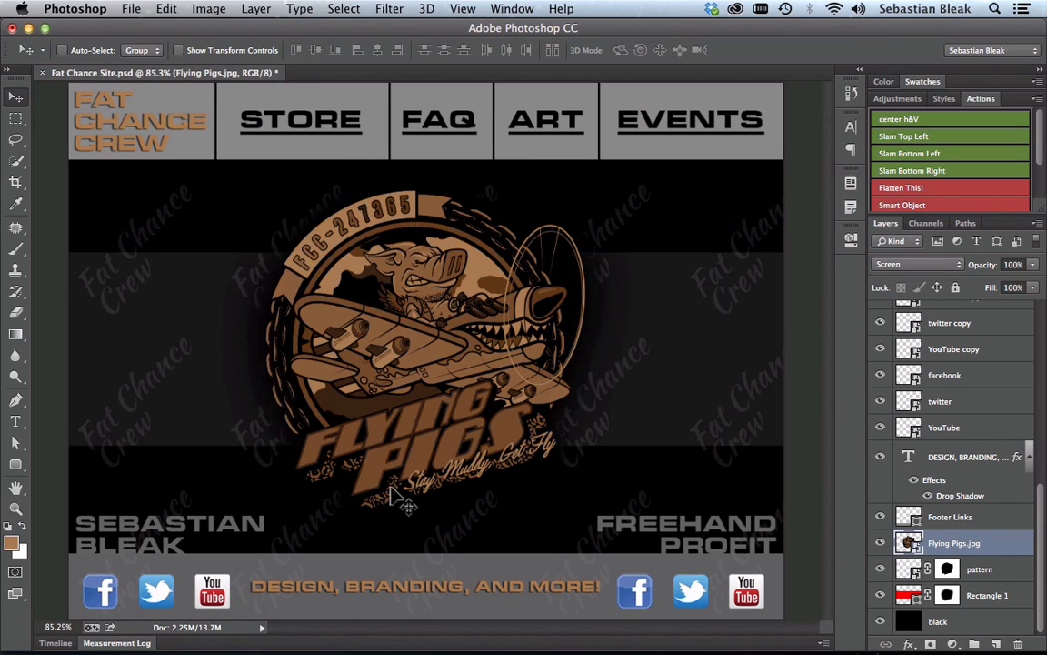
# Switch to Finder, open the Fat Chance Site-assets folder and preview Flying Pigs.jpg
pyautogui.press('super+Tab')
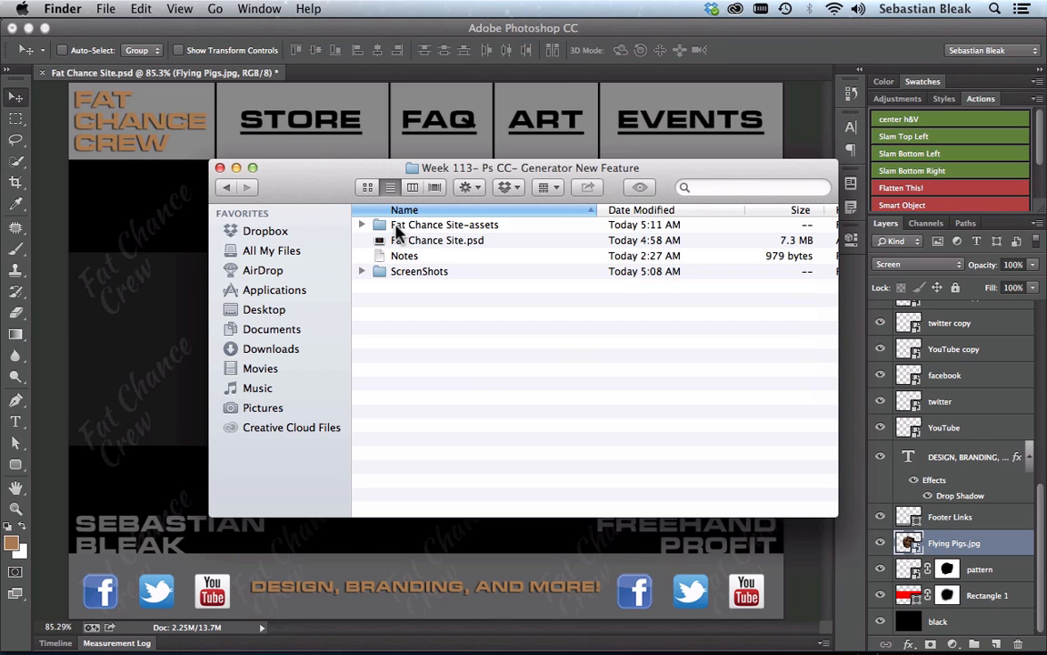
pyautogui.doubleClick(397, 229)
pyautogui.click(421, 232)
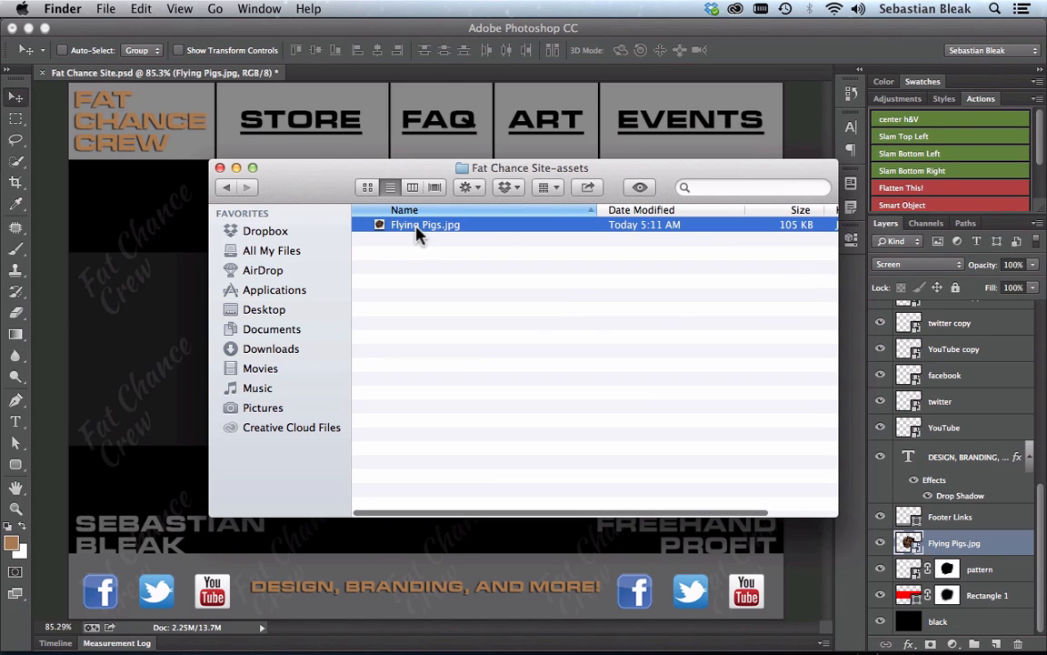
pyautogui.click(639, 187)
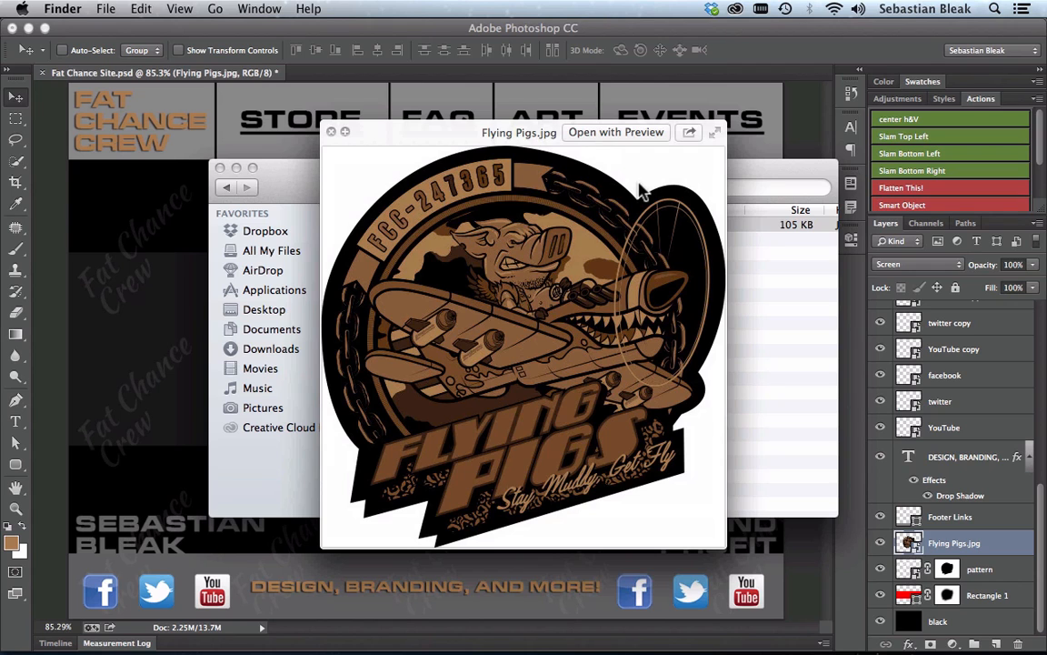
pyautogui.press('super+w')
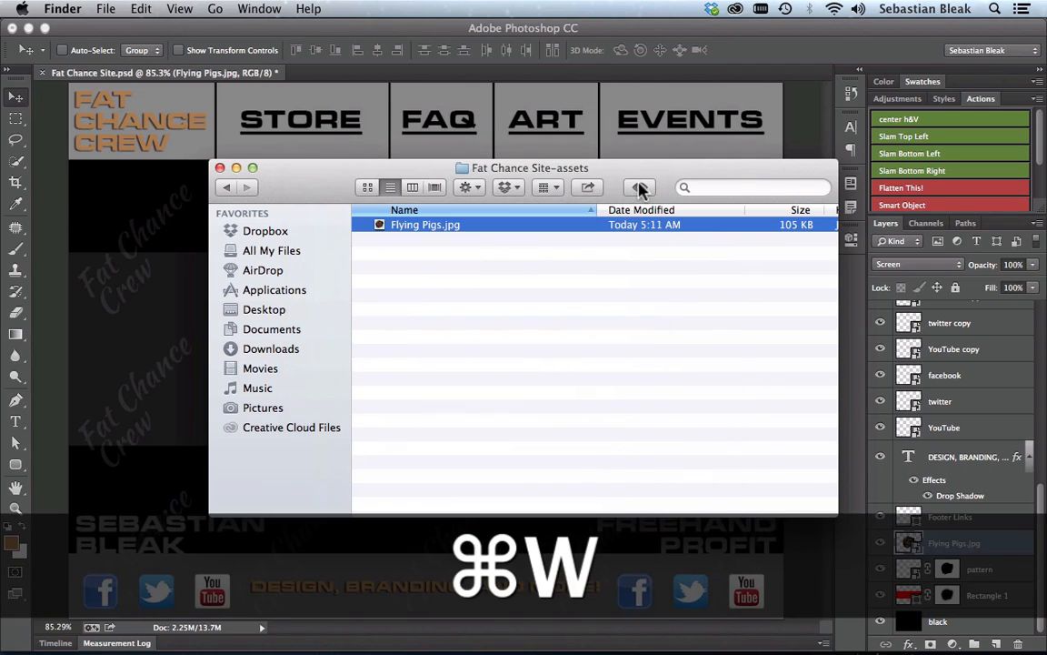
# Switch to Photoshop, rename the Flying Pigs.jpg layer back to "Flying Pigs" and check the project folder in Finder
pyautogui.click(992, 550)
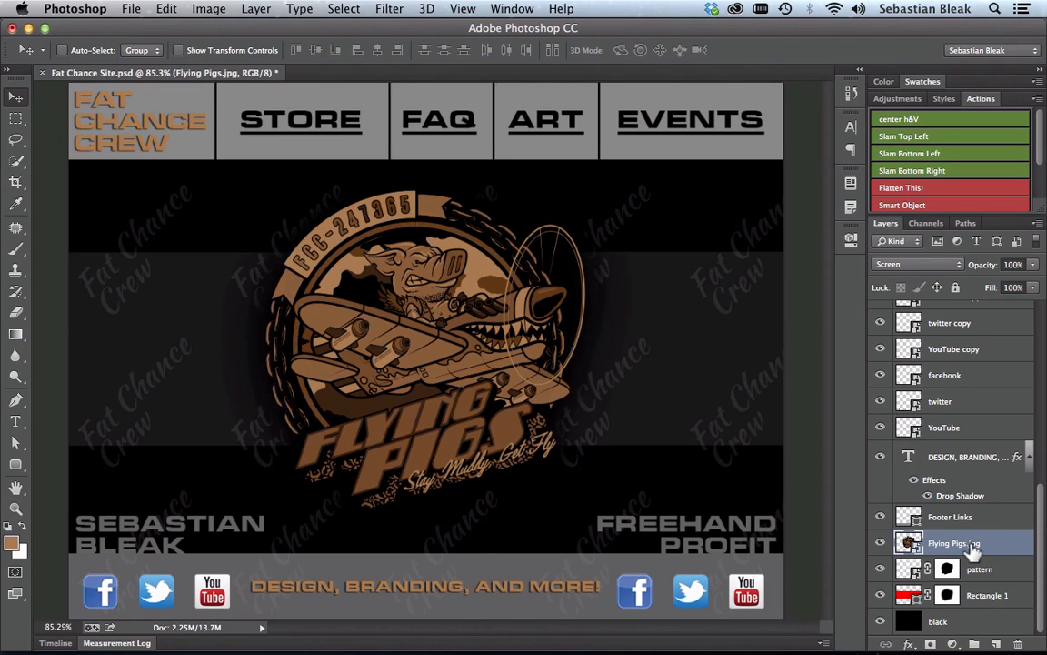
pyautogui.doubleClick(971, 546)
pyautogui.press('Right')
pyautogui.press('Return')
pyautogui.press('super+Tab')
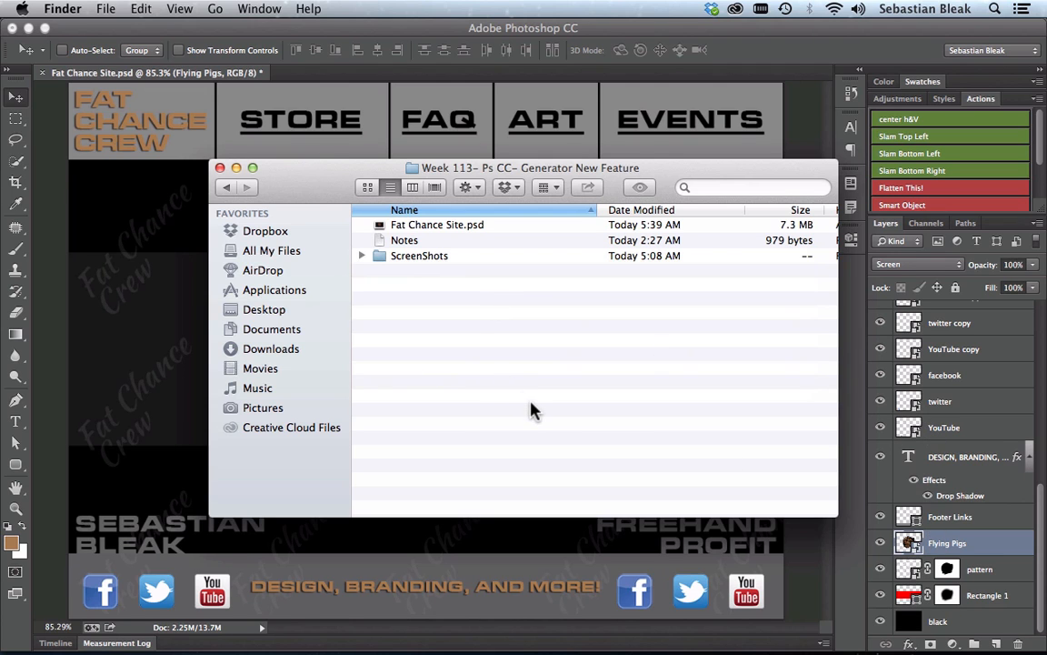
pyautogui.press('super+Tab')
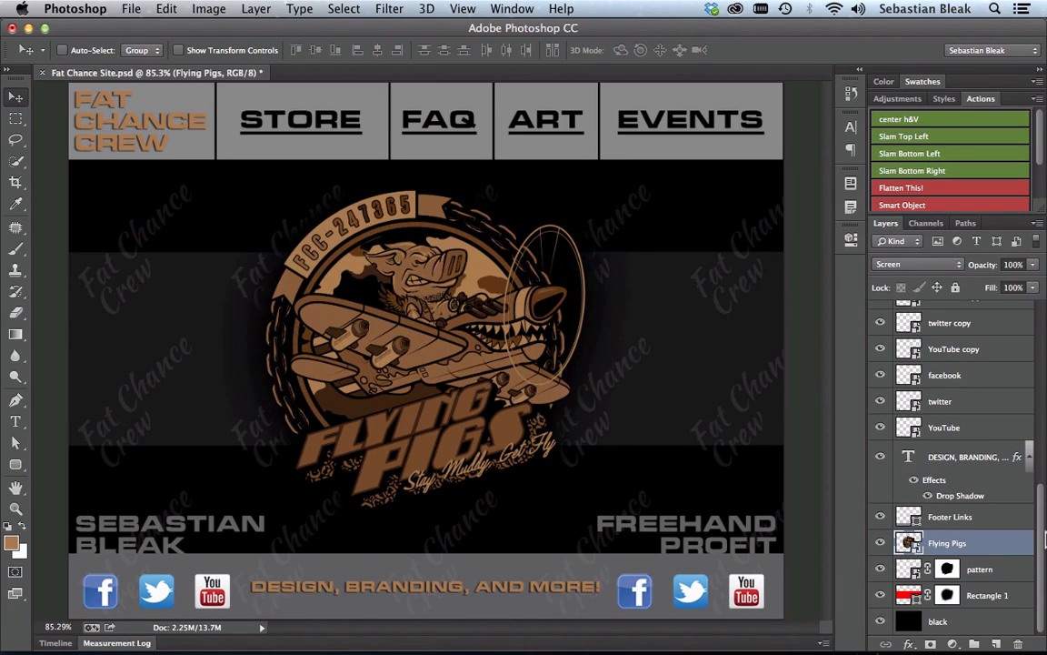
# In Photoshop, group the layers from Flying Pigs down to black into a new group named "background.jpg"
pyautogui.click(1038, 553)
pyautogui.press('shift')
pyautogui.keyDown('shift'); pyautogui.click(982, 604); pyautogui.keyUp('shift')
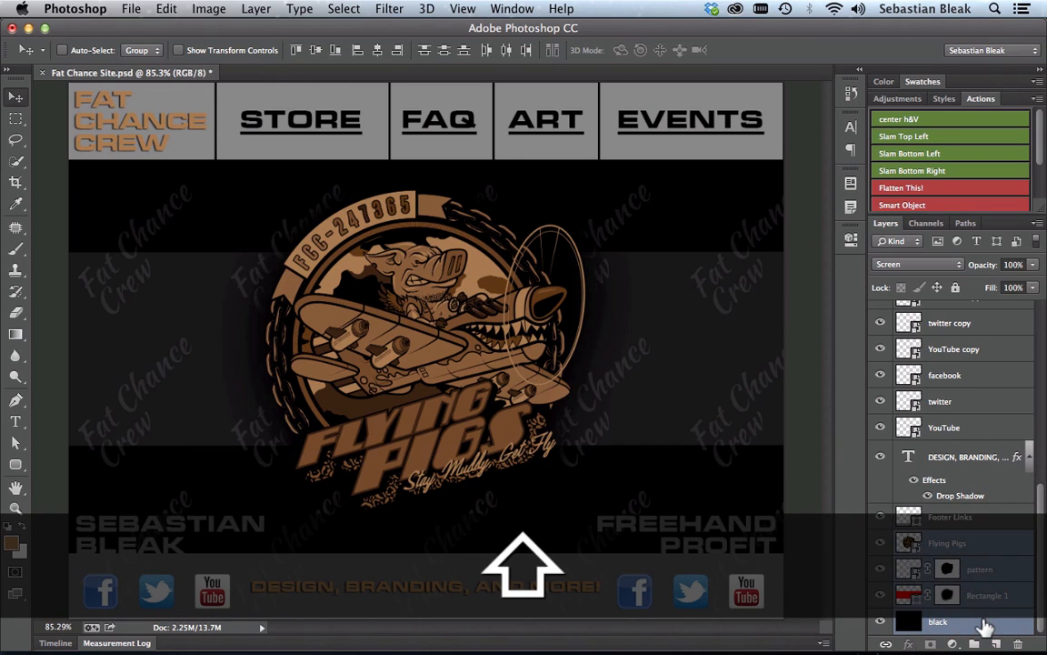
pyautogui.click(1036, 224)
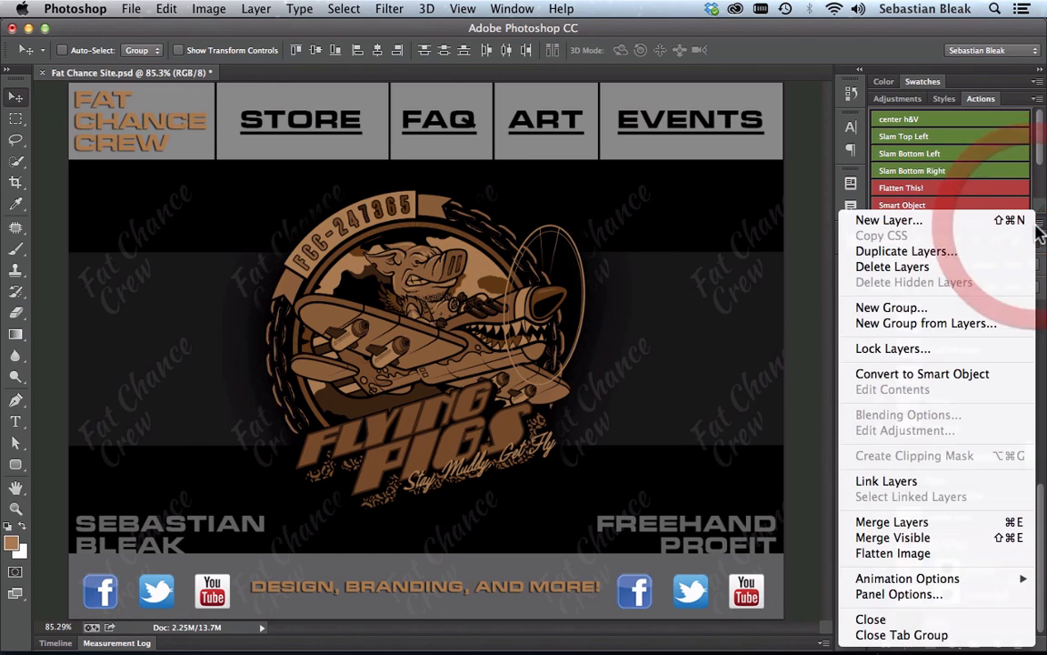
pyautogui.click(973, 333)
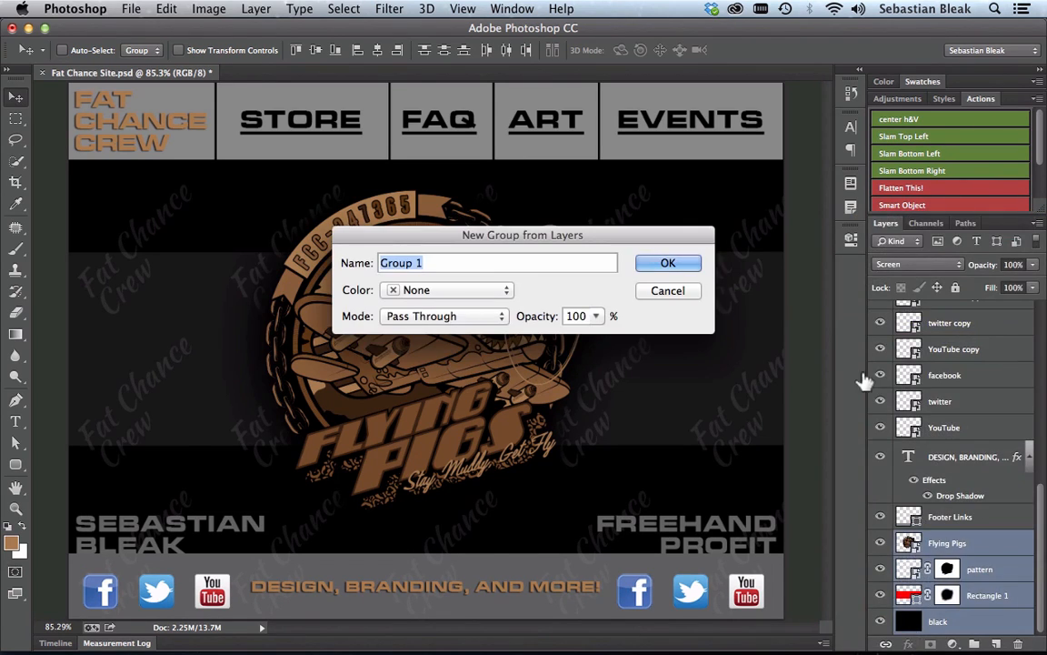
pyautogui.write('b')
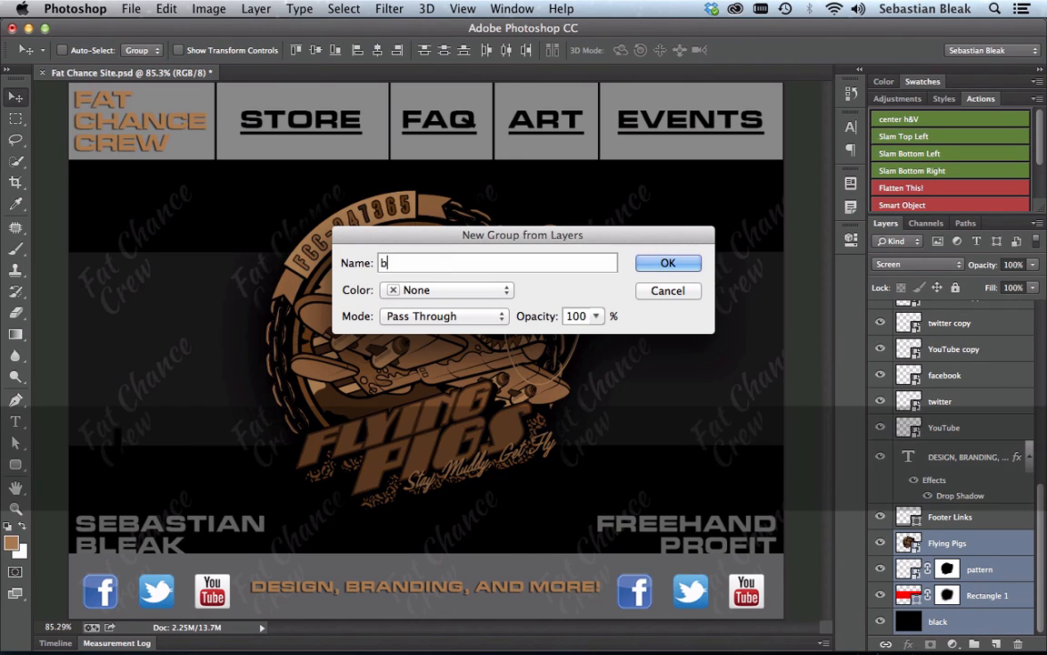
pyautogui.write('ackground')
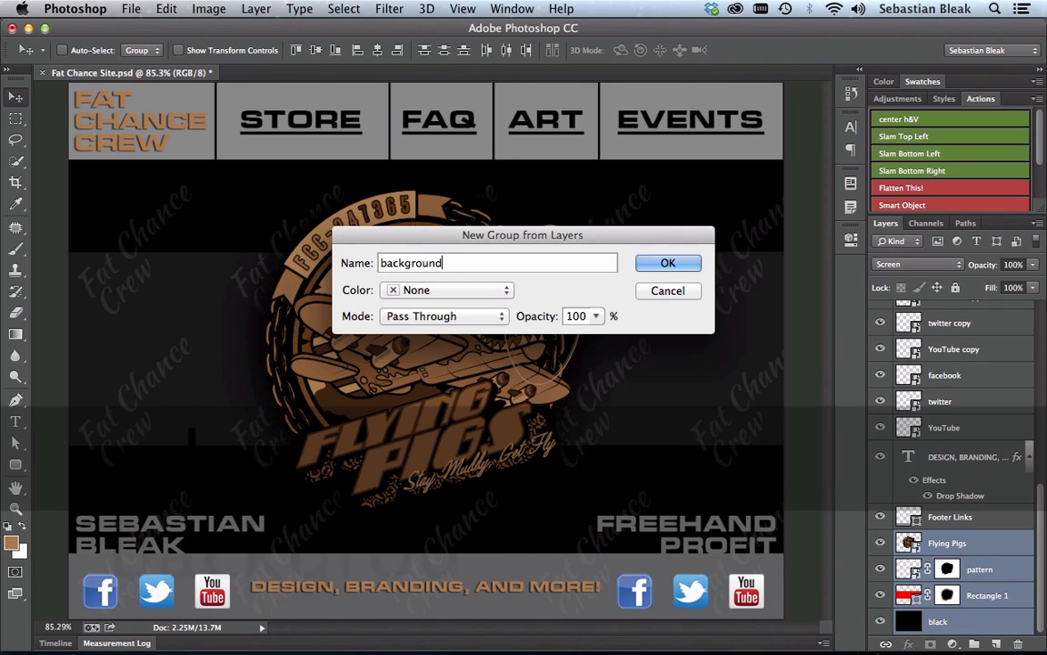
pyautogui.write('.jpg')
pyautogui.press('Return')
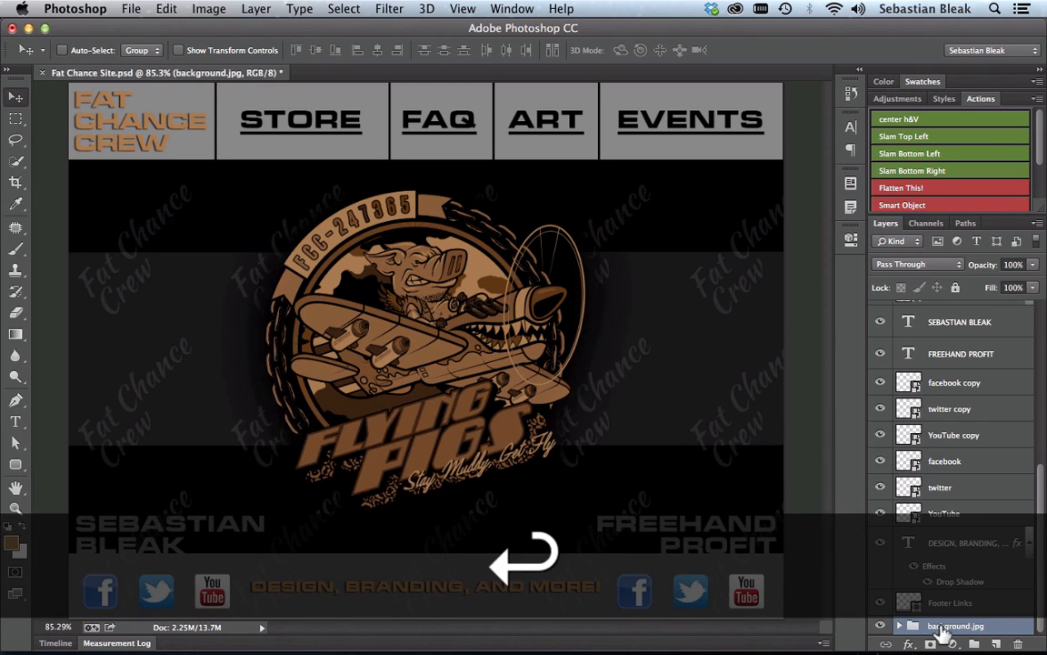
# Switch to Finder, preview background.jpg in the Fat Chance Site-assets folder and return to Photoshop
pyautogui.press('super+Tab')
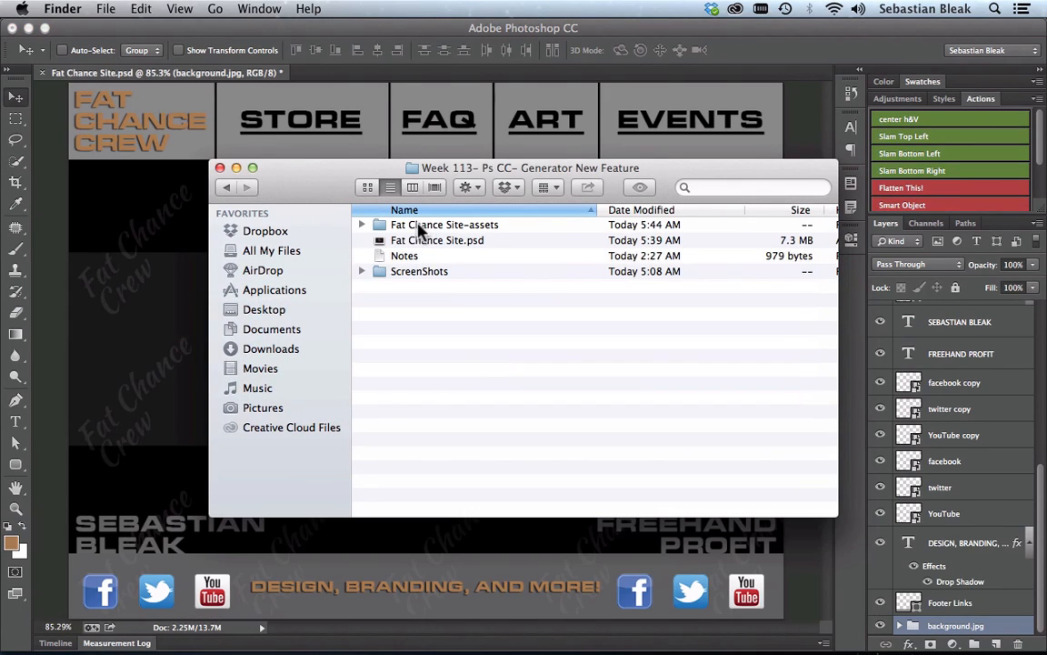
pyautogui.doubleClick(454, 227)
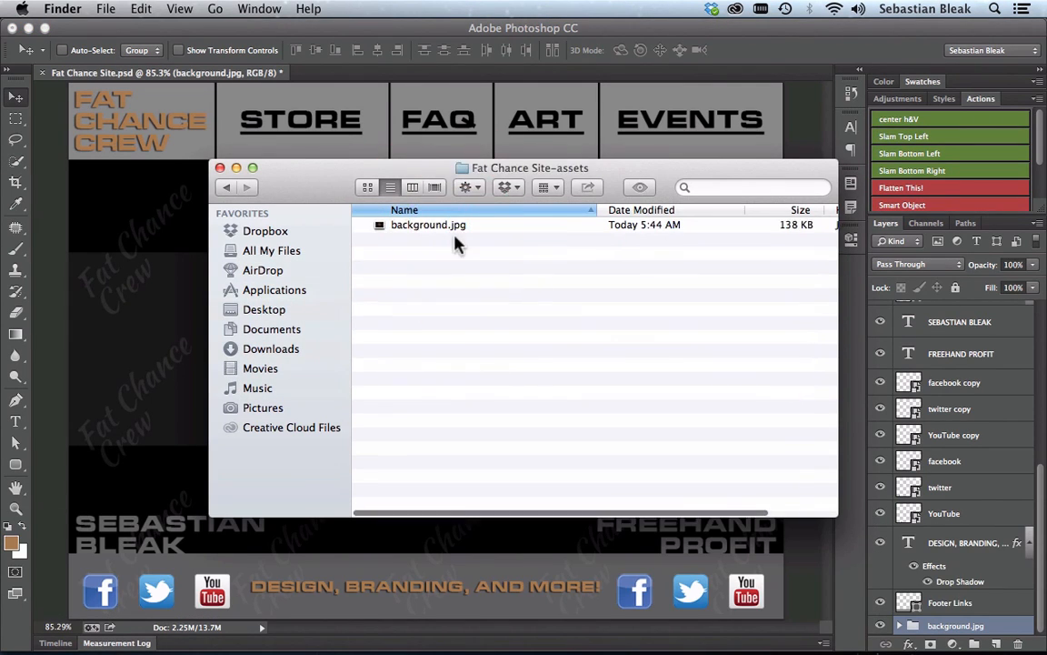
pyautogui.click(429, 225)
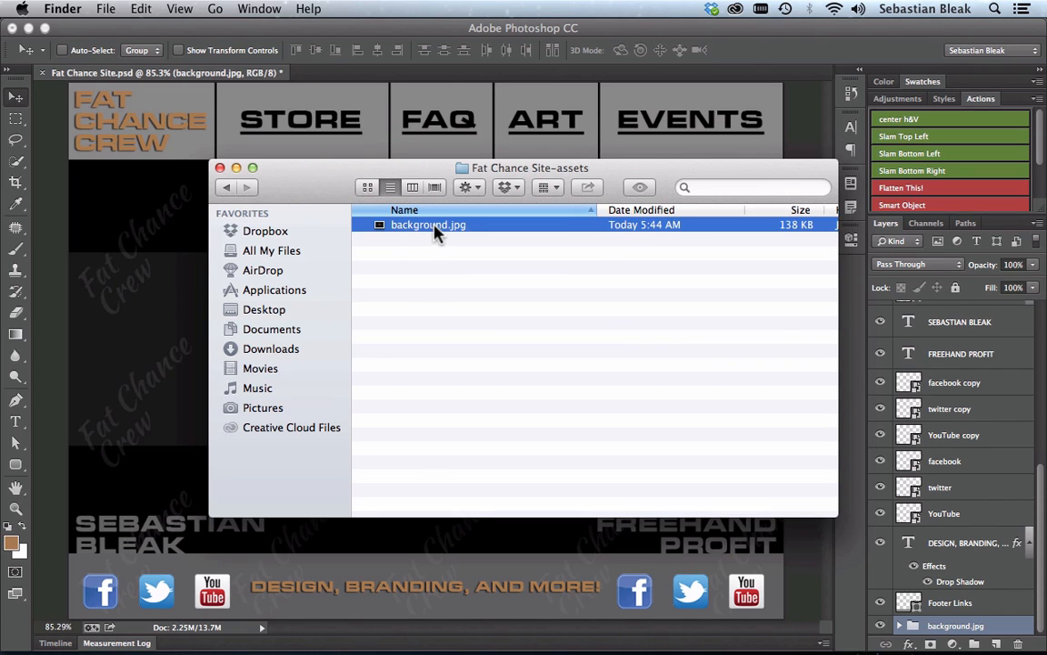
pyautogui.click(638, 187)
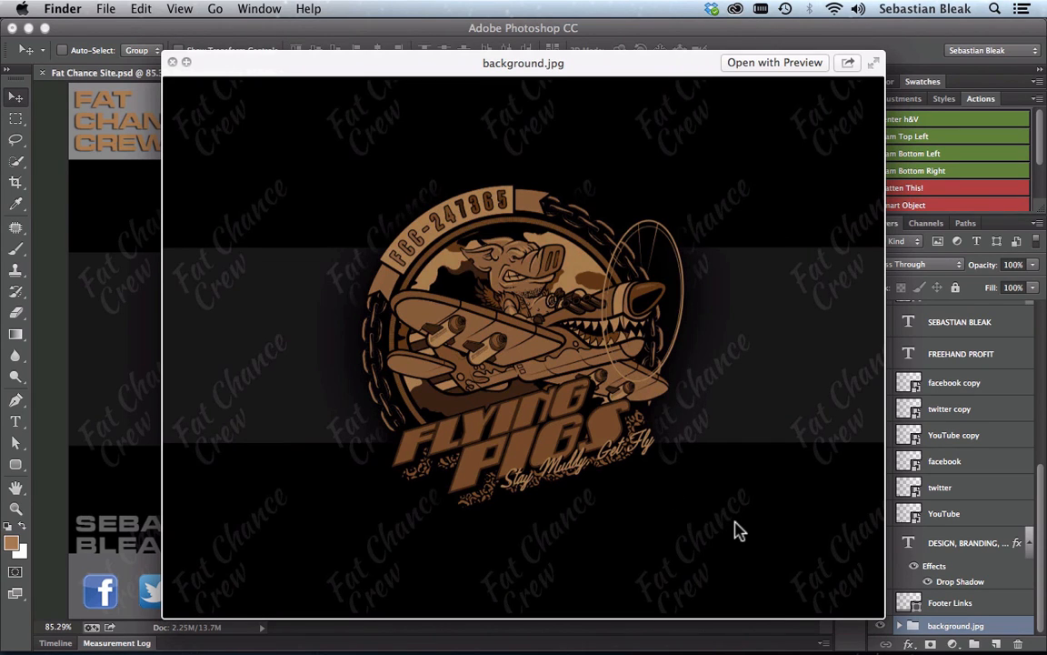
pyautogui.press('super+w')
pyautogui.press('super+Tab')
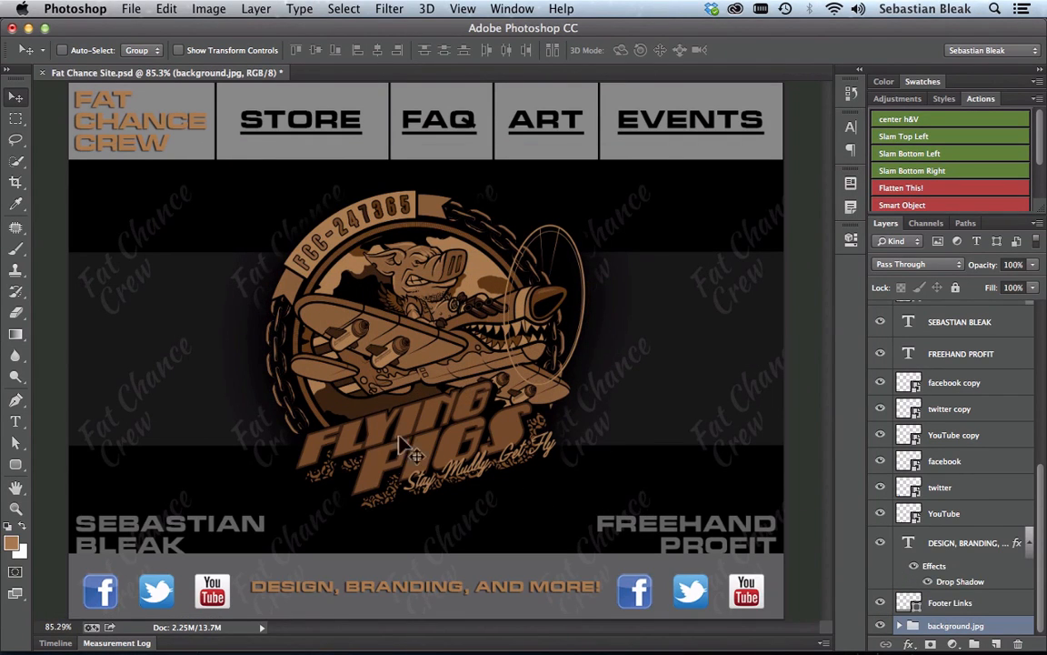
# Open the Flying Pigs smart object from the background.jpg group in Illustrator and select its whole artwork
pyautogui.click(899, 627)
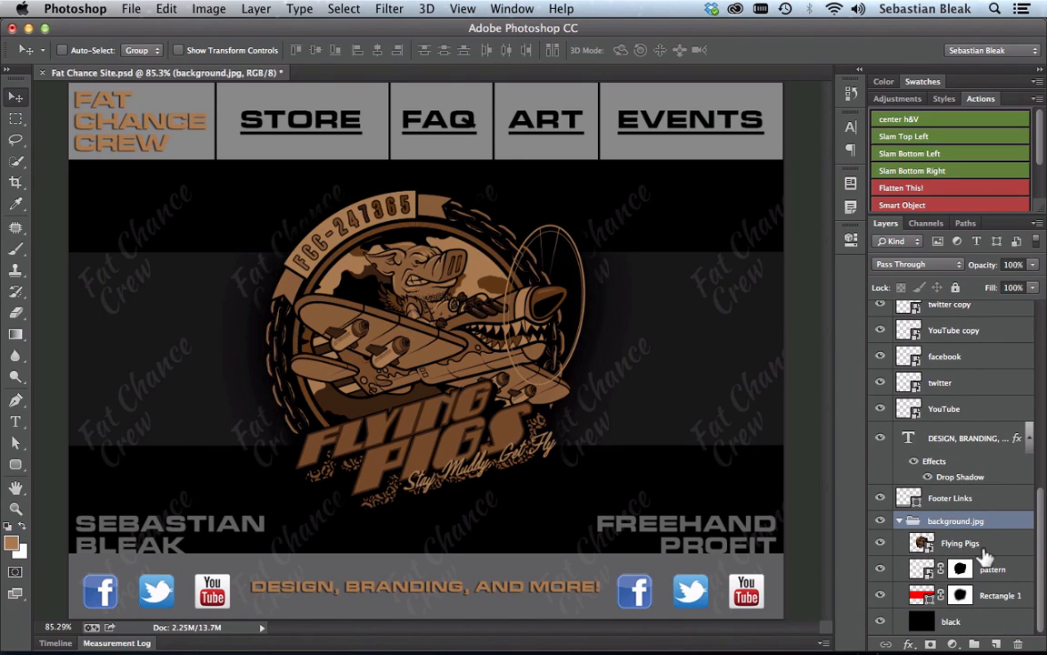
pyautogui.doubleClick(923, 543)
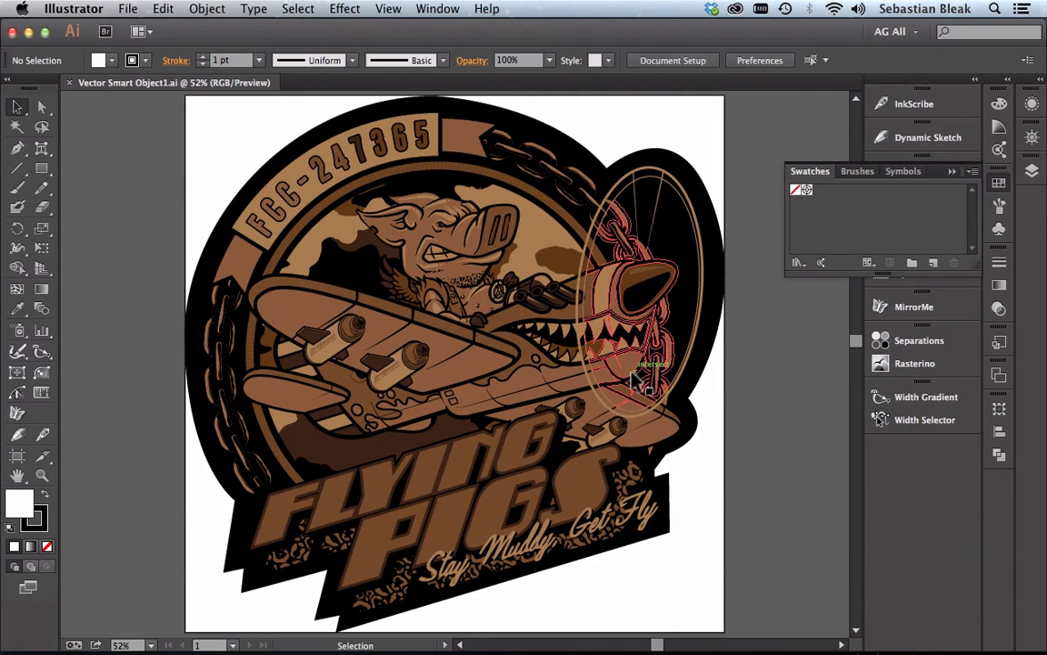
pyautogui.click(454, 484)
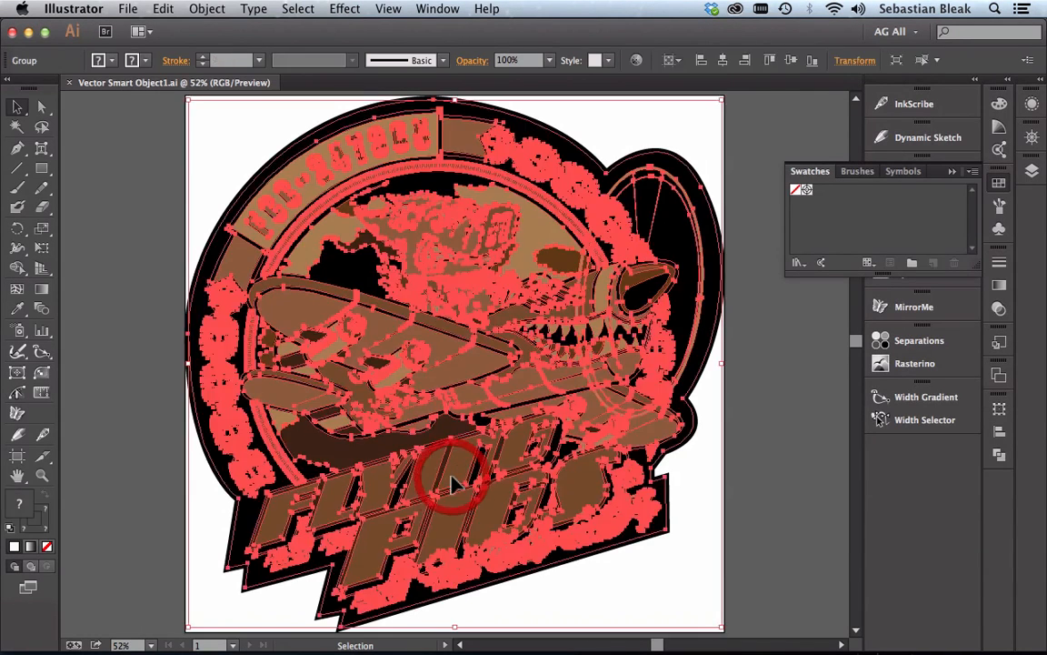
# Apply the Phantasm Hue/Saturation effect to the selected artwork with Colorize enabled, hue 133 and saturation 33
pyautogui.click(346, 9)
pyautogui.moveTo(484, 476)
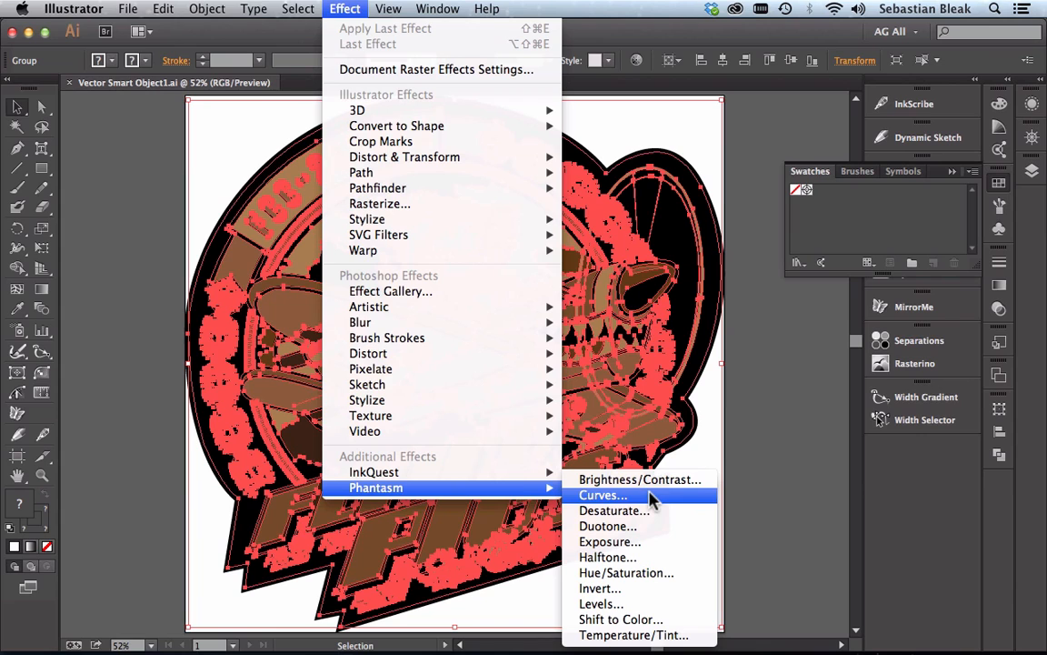
pyautogui.click(666, 573)
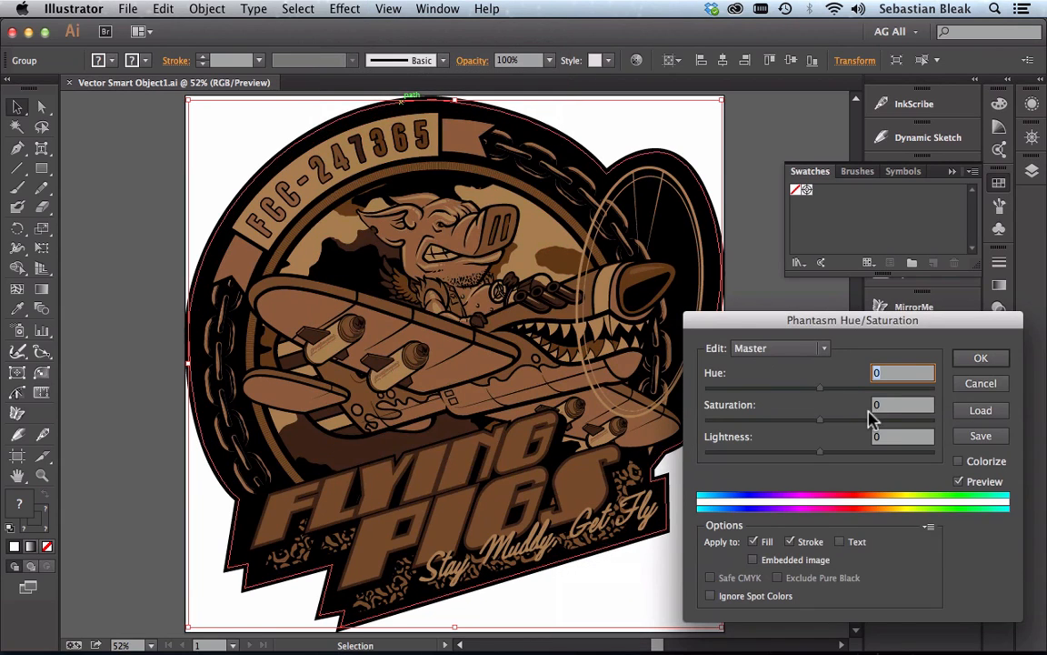
pyautogui.click(960, 462)
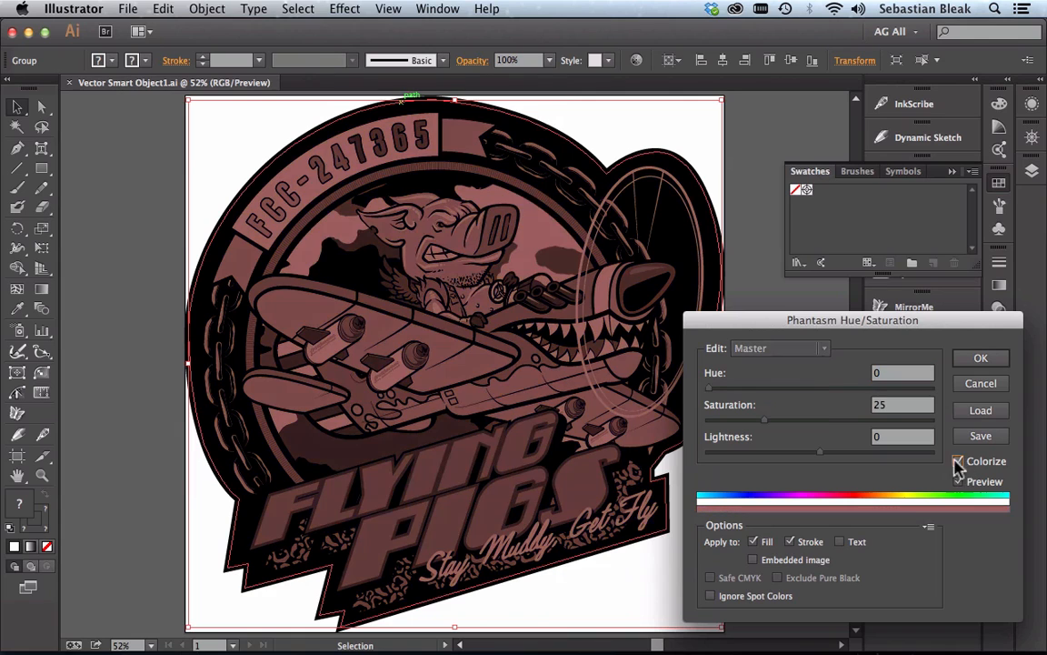
pyautogui.click(790, 389)
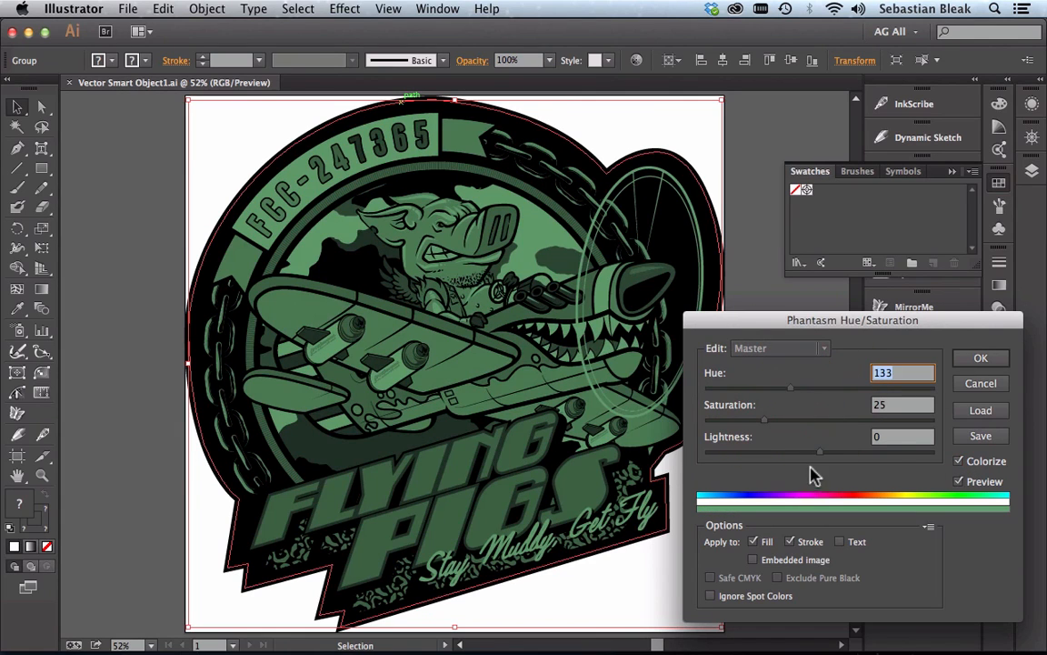
pyautogui.click(784, 421)
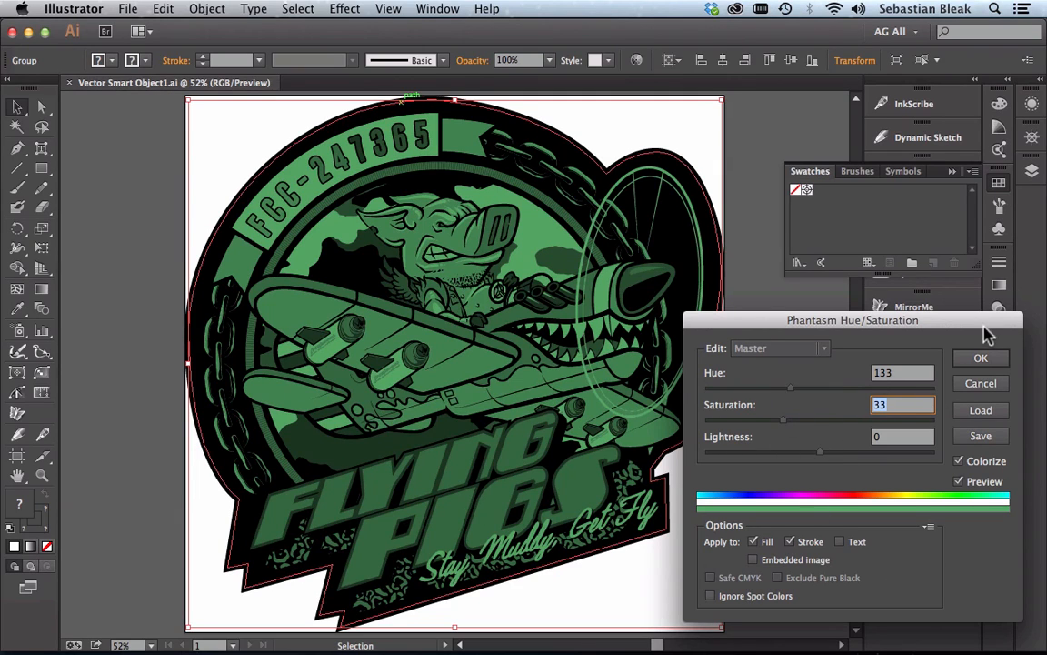
pyautogui.click(980, 359)
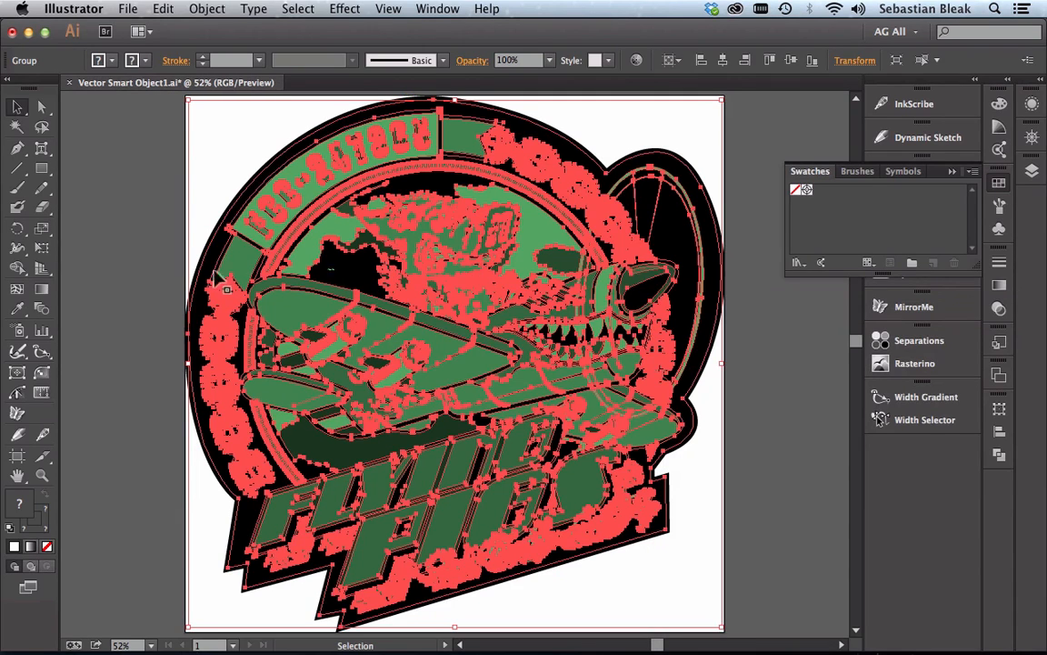
# Close the Vector Smart Object1.ai document with its changes saved and switch back to Photoshop
pyautogui.press('super+w')
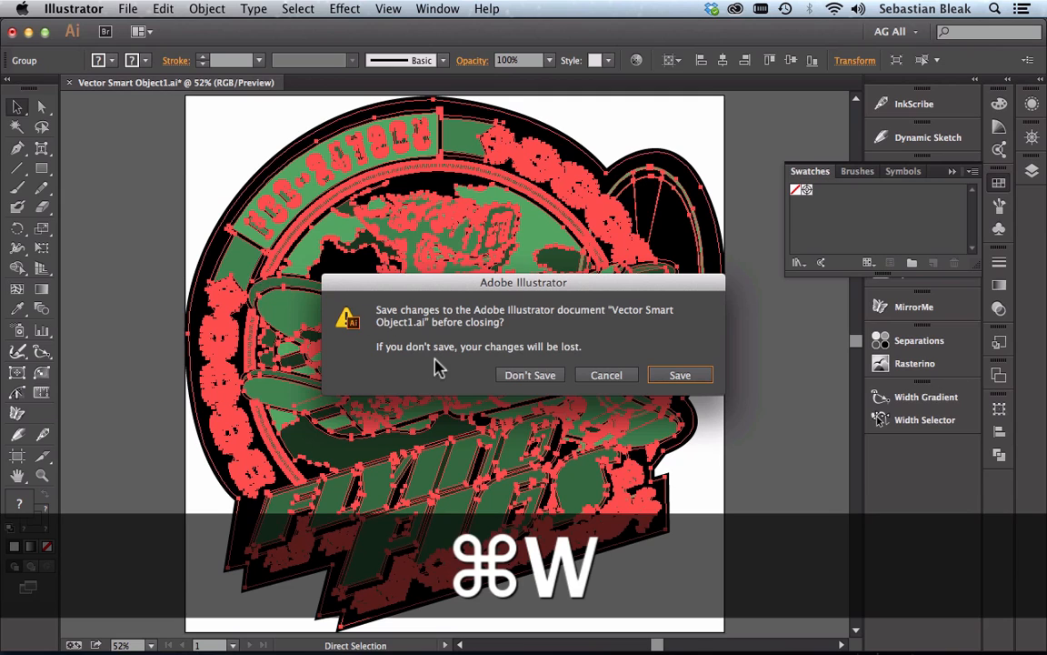
pyautogui.click(678, 381)
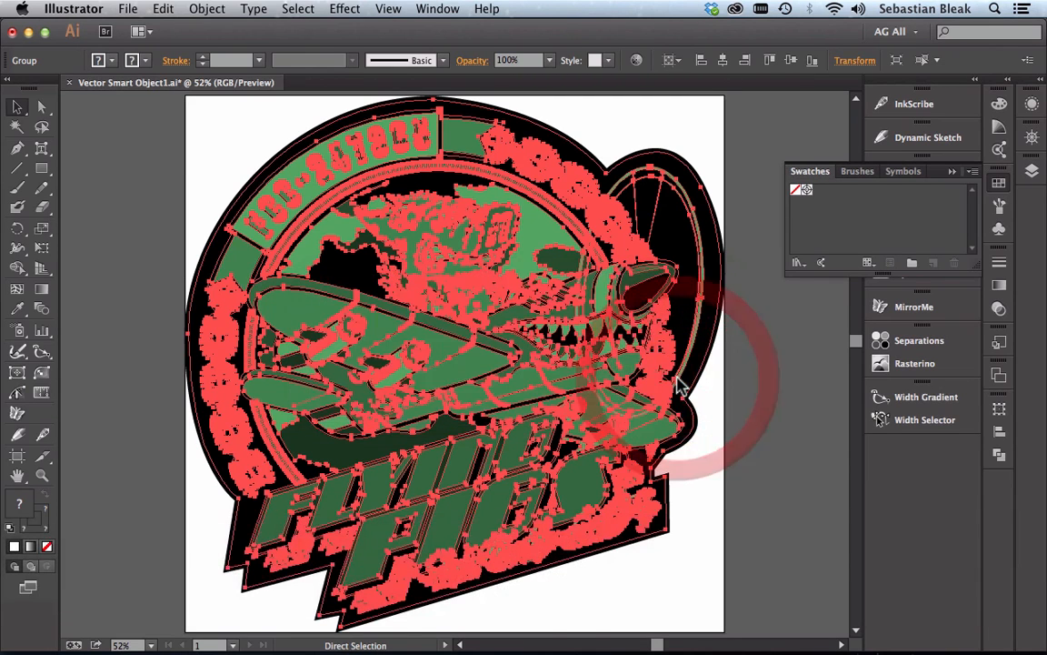
pyautogui.press('super+Tab')
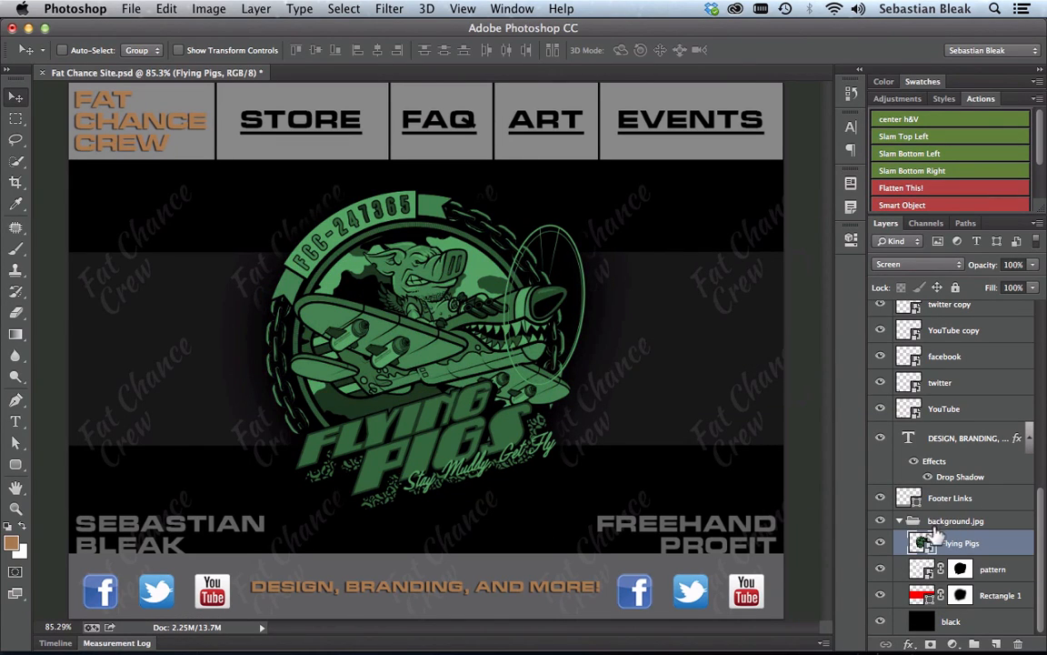
# Switch to Finder, preview background.jpg in the Fat Chance Site-assets folder and return to Photoshop
pyautogui.press('super+Tab')
pyautogui.press('super+Tab')
pyautogui.press('super+Tab')
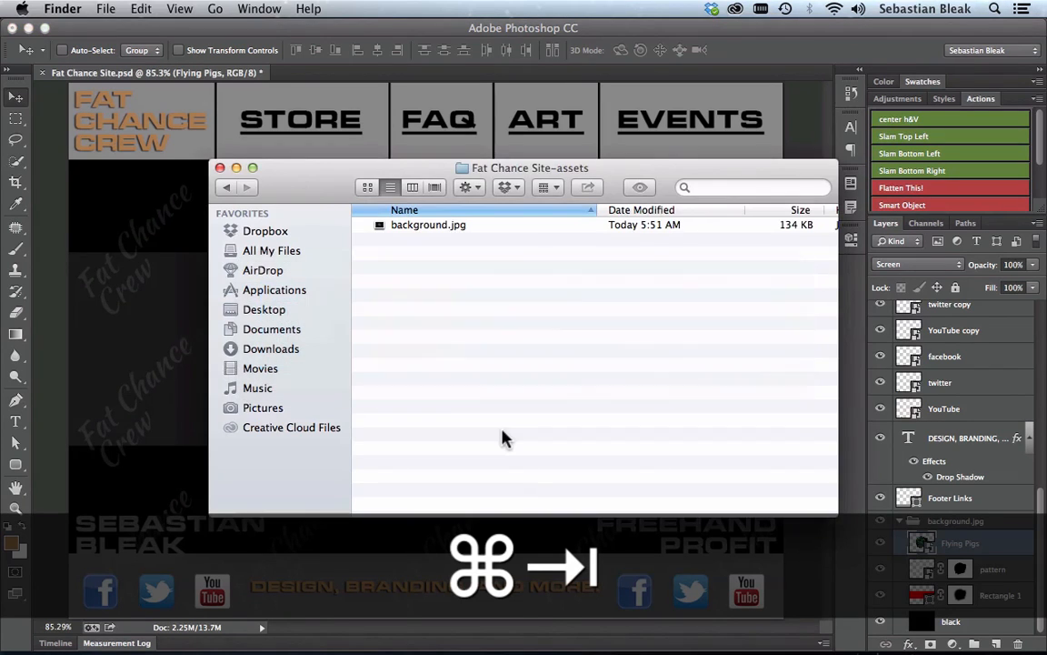
pyautogui.click(429, 229)
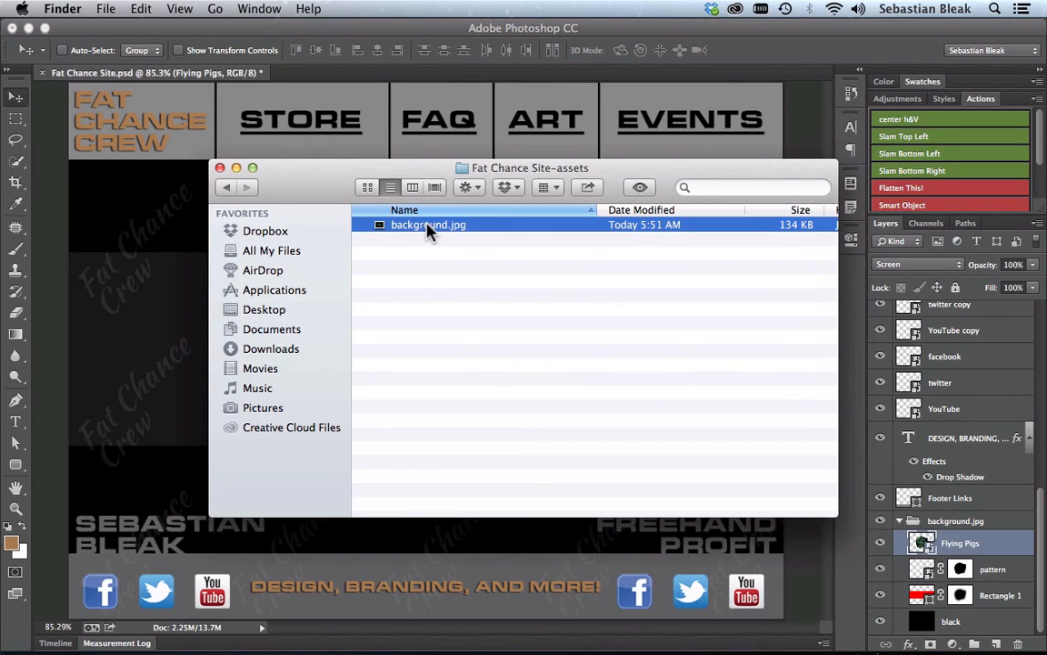
pyautogui.click(640, 186)
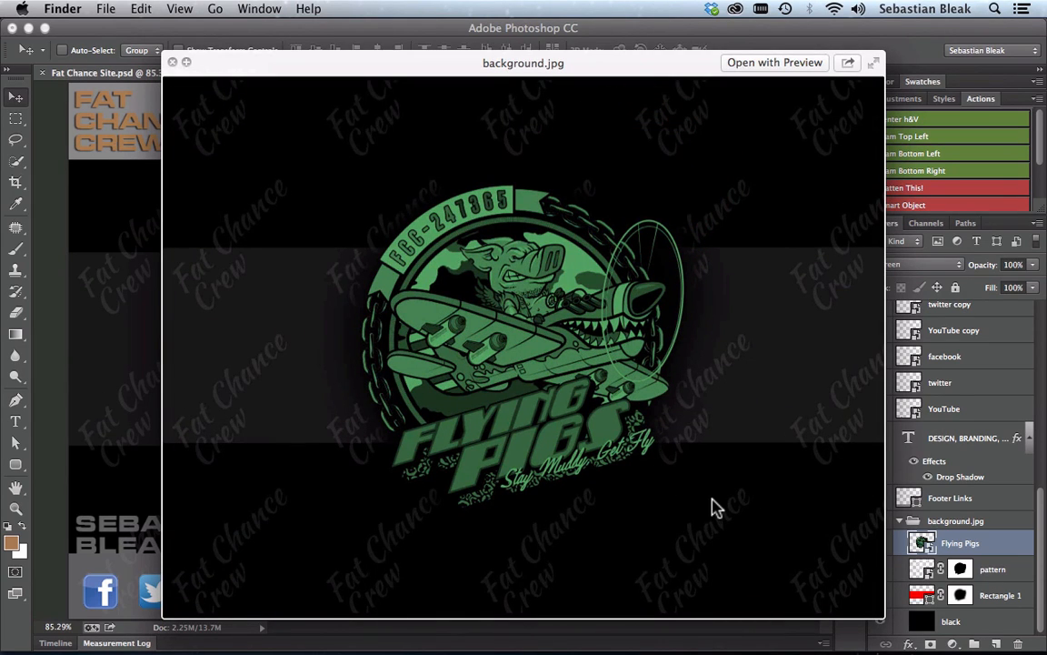
pyautogui.press('super+w')
pyautogui.press('super+Tab')
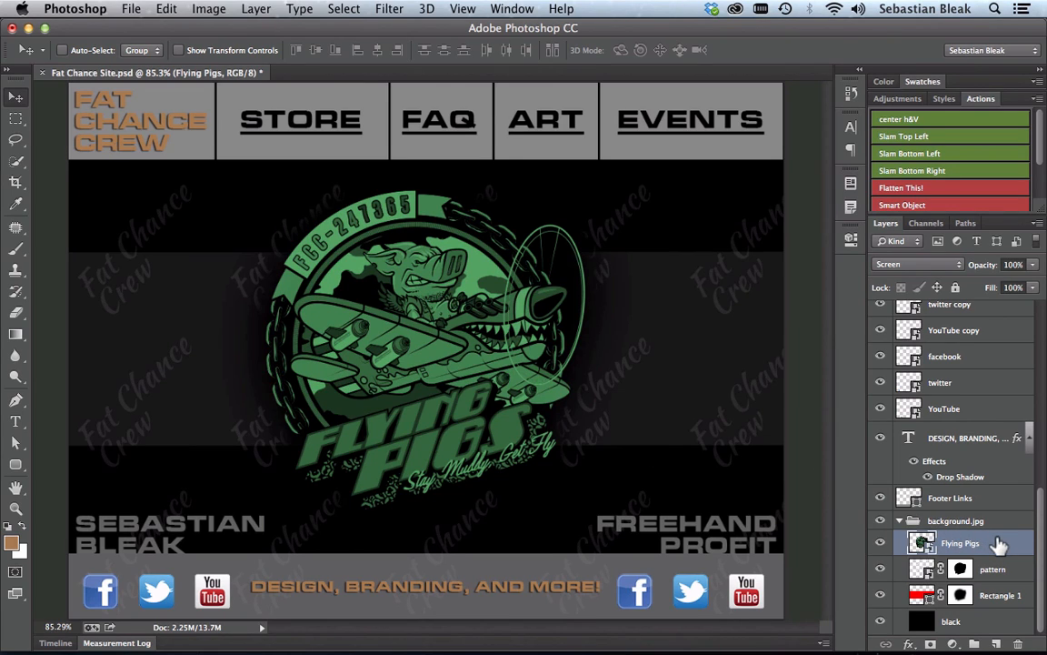
# Rename the YouTube layer to "YouTube.png" so that it exports as a PNG asset
pyautogui.click(959, 411)
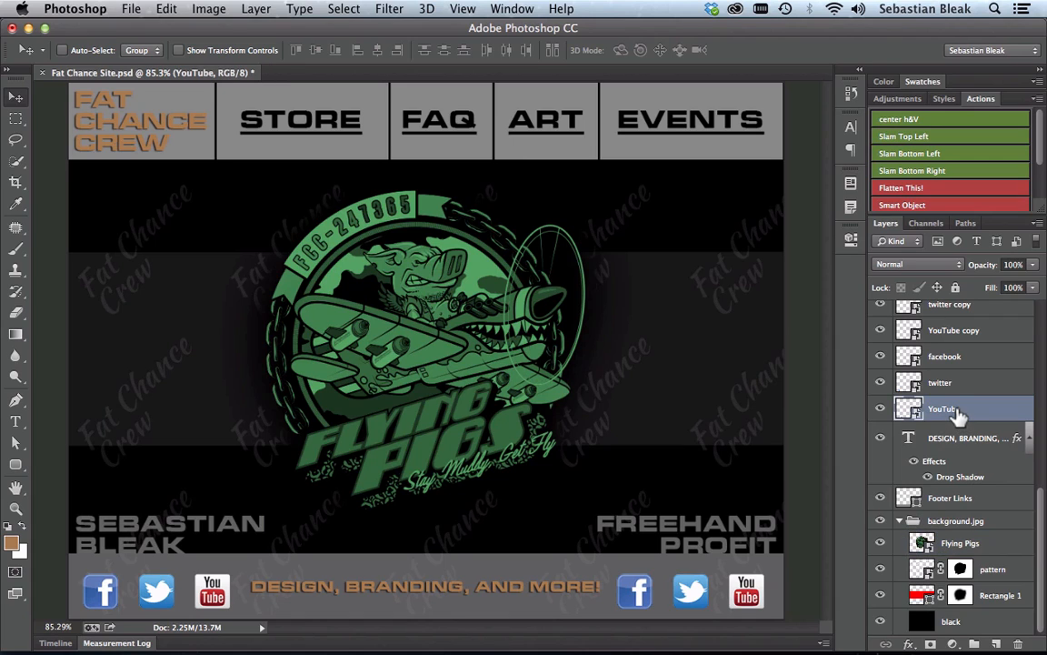
pyautogui.doubleClick(950, 409)
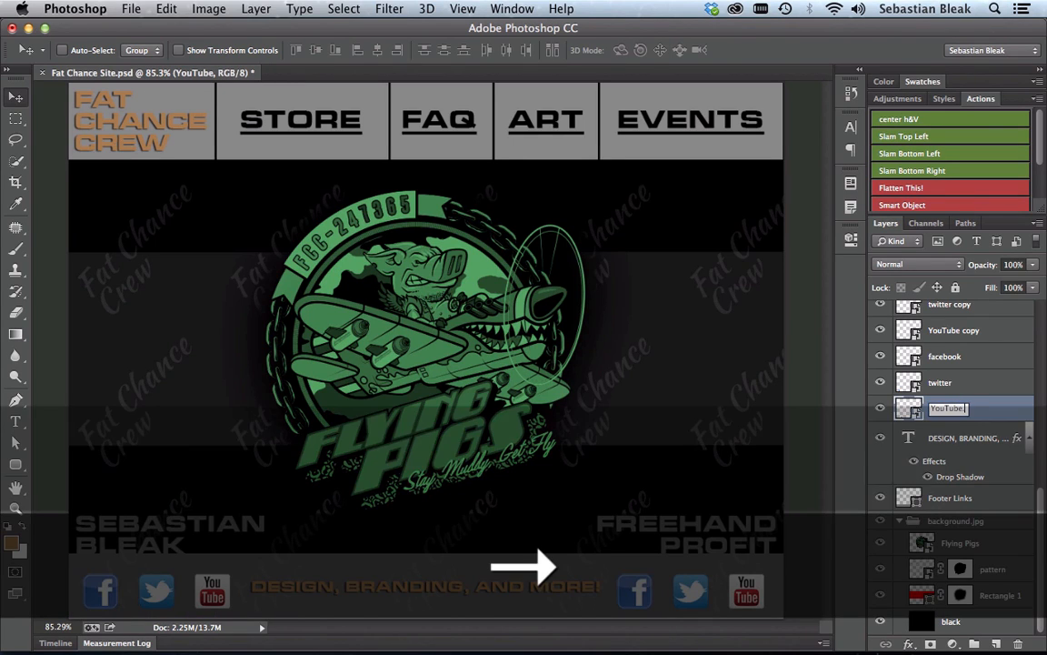
pyautogui.write('.png')
pyautogui.press('Return')
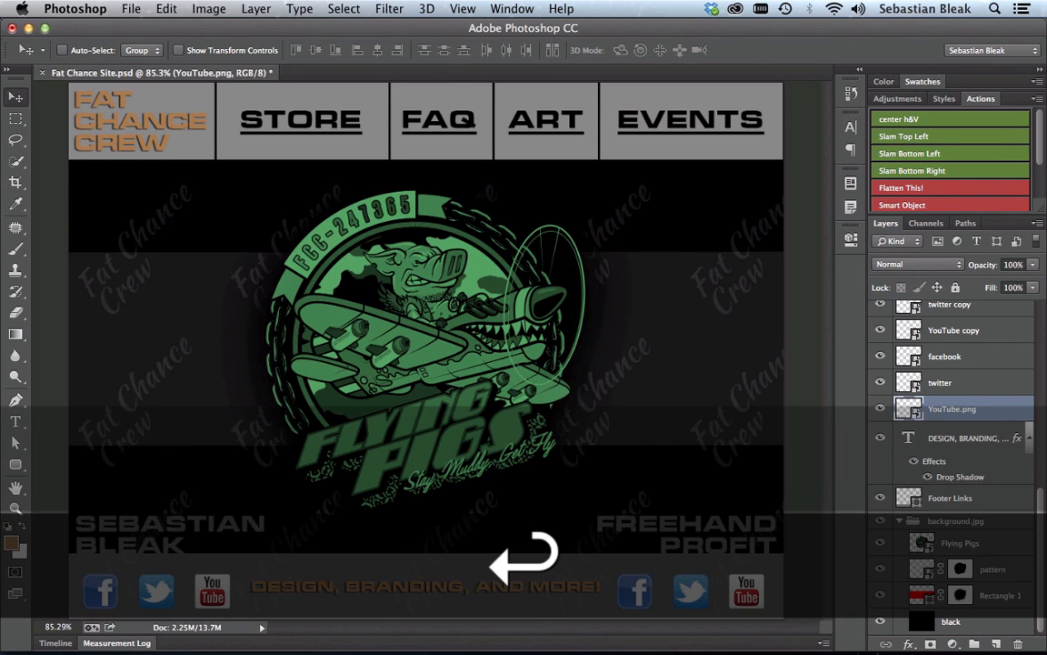
# Rename the twitter layer to "twitter.gif" so that it exports as a GIF asset
pyautogui.doubleClick(944, 381)
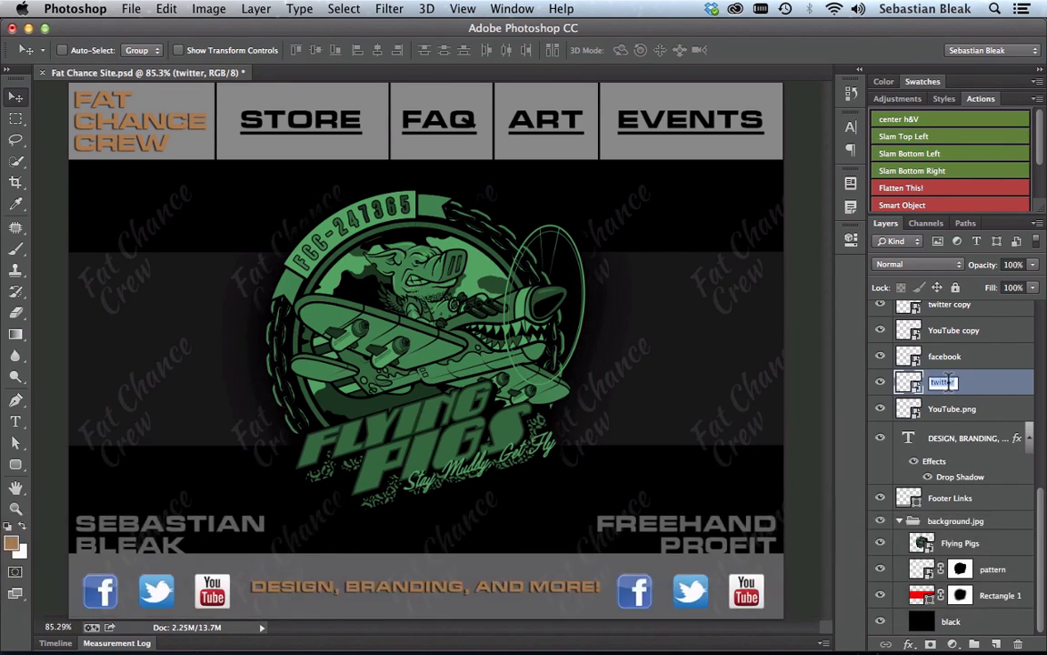
pyautogui.press('Down')
pyautogui.write('.gif')
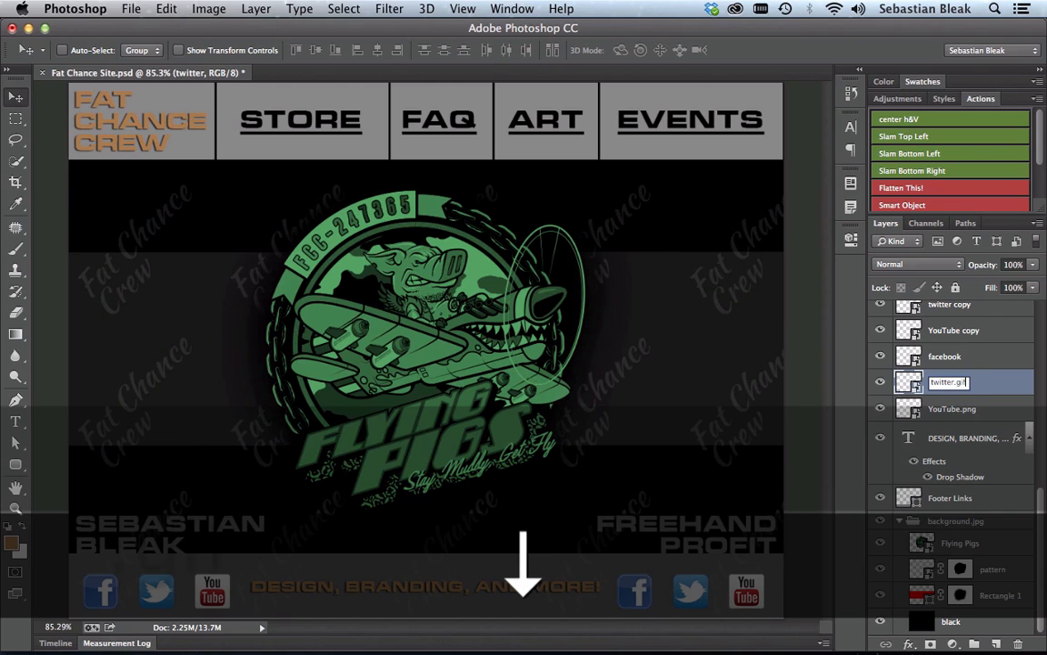
pyautogui.press('Return')
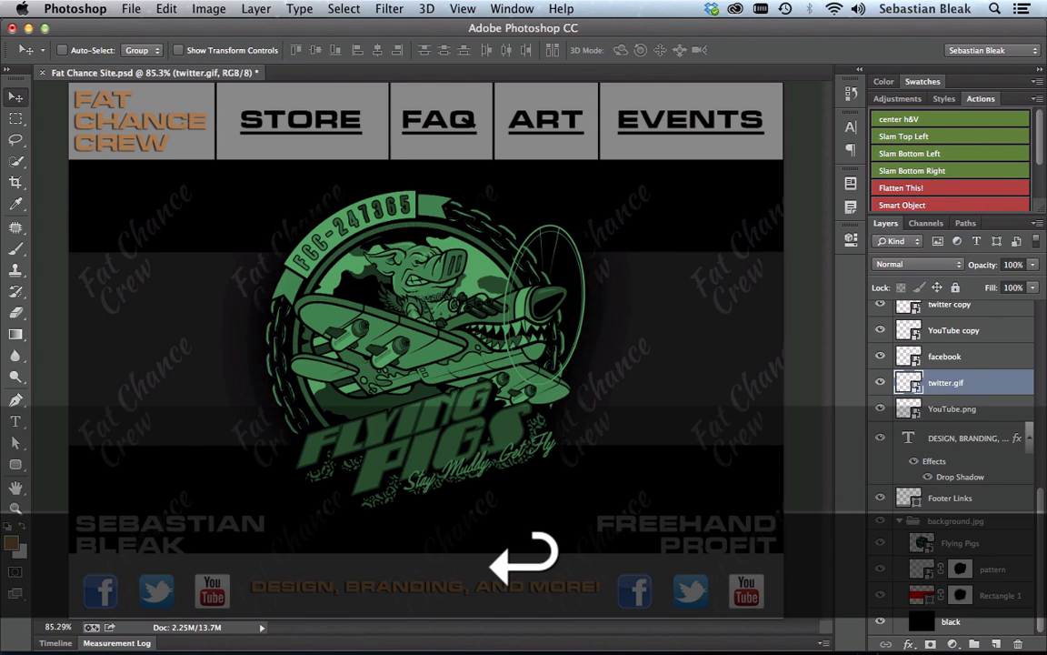
# Rename the facebook layer to "facebook.png24" so that it exports as a 24-bit PNG
pyautogui.doubleClick(945, 356)
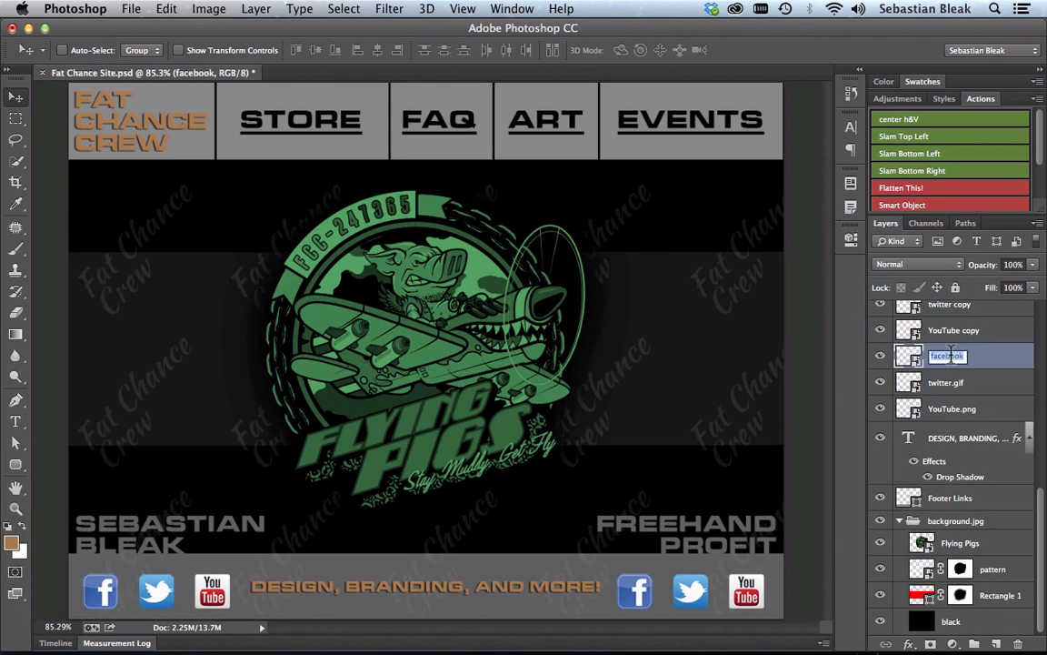
pyautogui.press('Right')
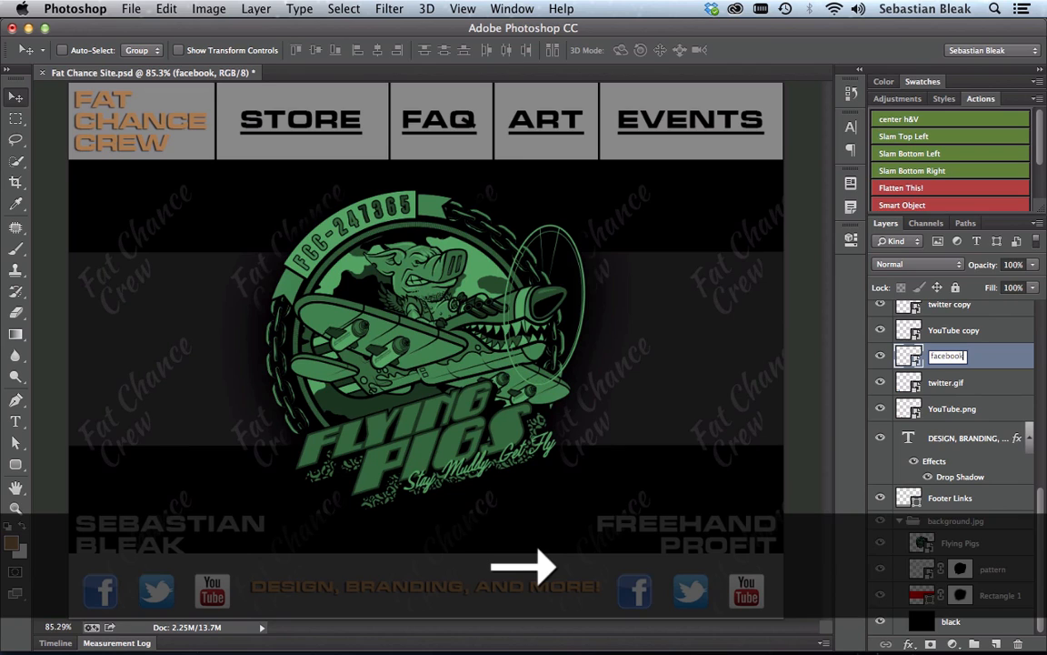
pyautogui.write('.png')
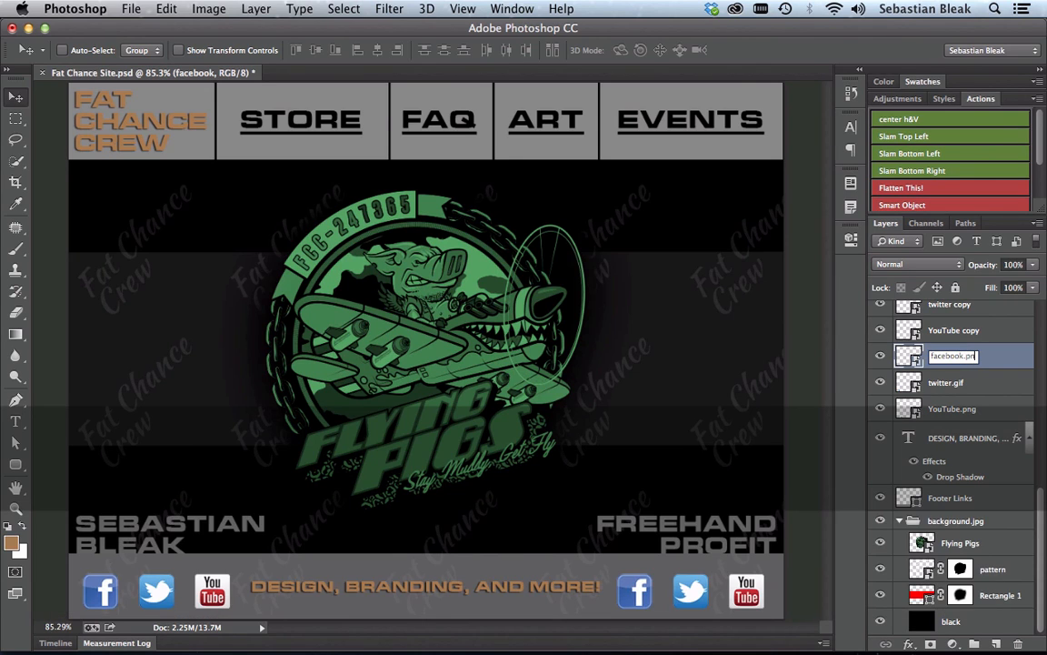
pyautogui.write('24')
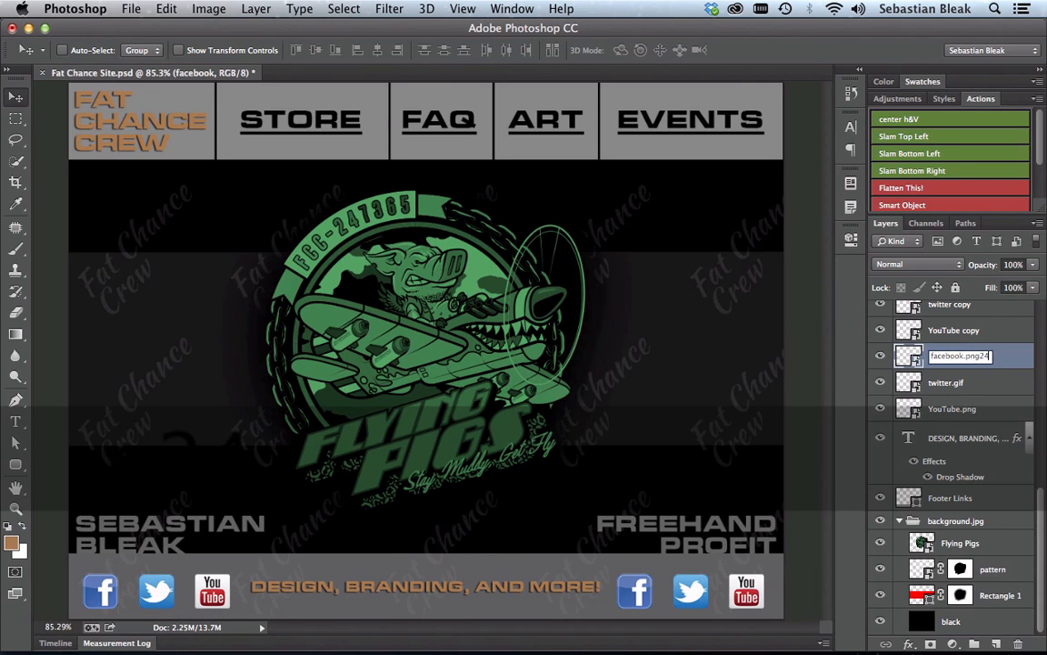
pyautogui.press('Return')
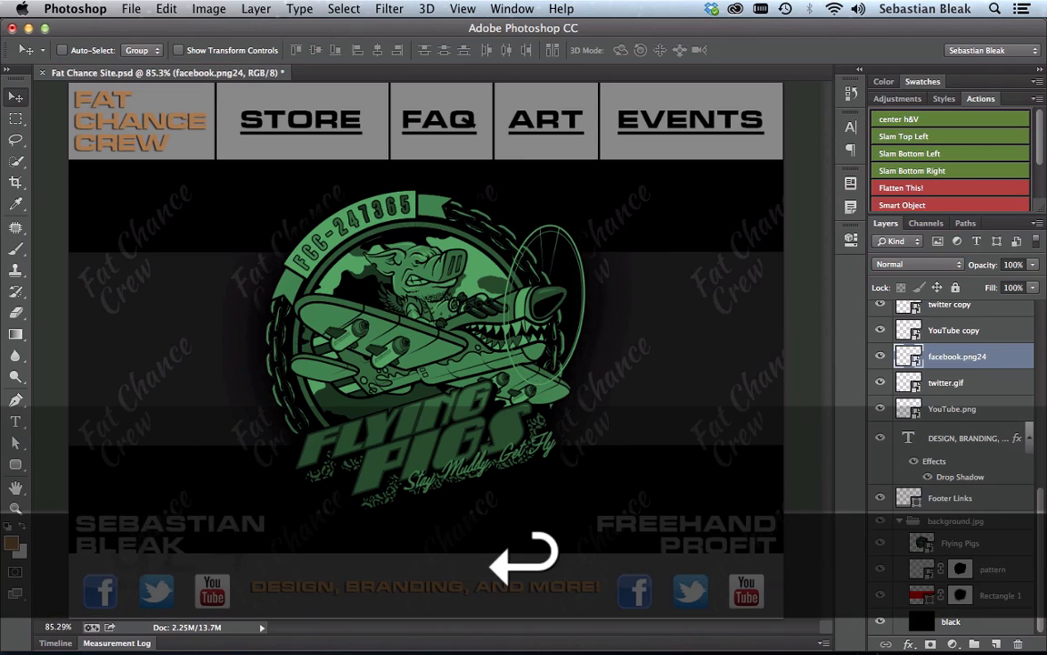
# Rename the YouTube copy layer to "YouTube copy.png8" so that it exports as an 8-bit PNG
pyautogui.doubleClick(955, 330)
pyautogui.press('Right')
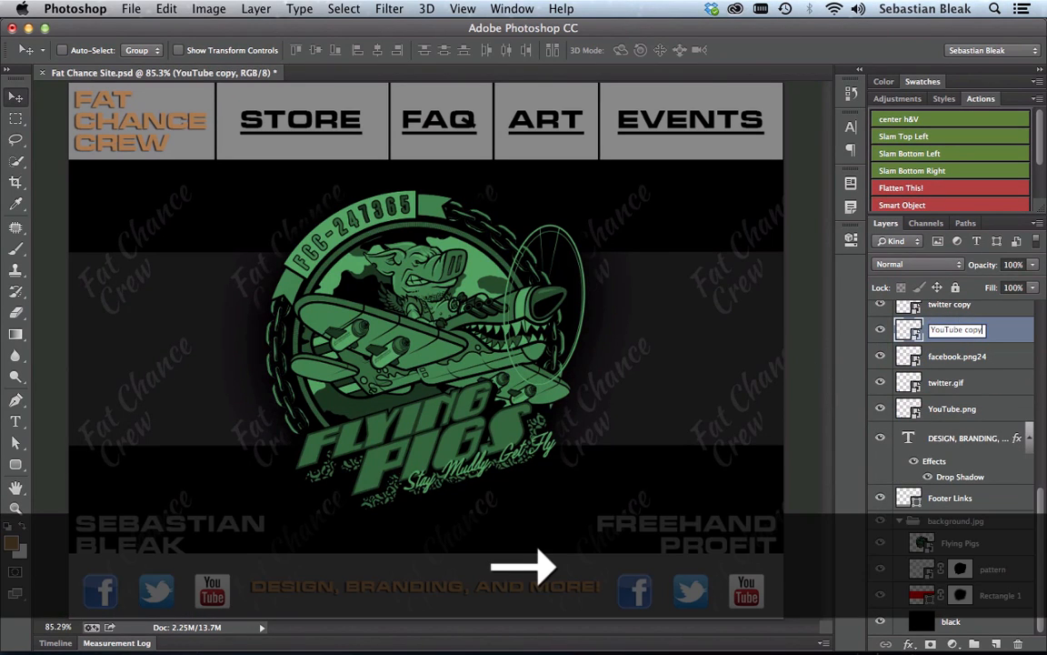
pyautogui.write('.png')
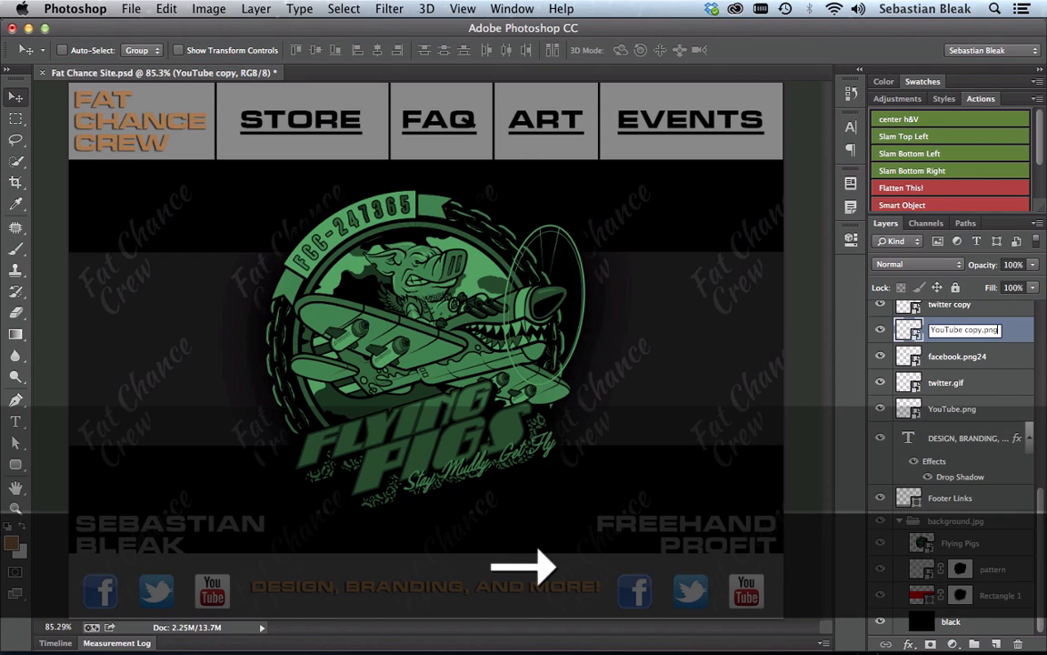
pyautogui.write('8')
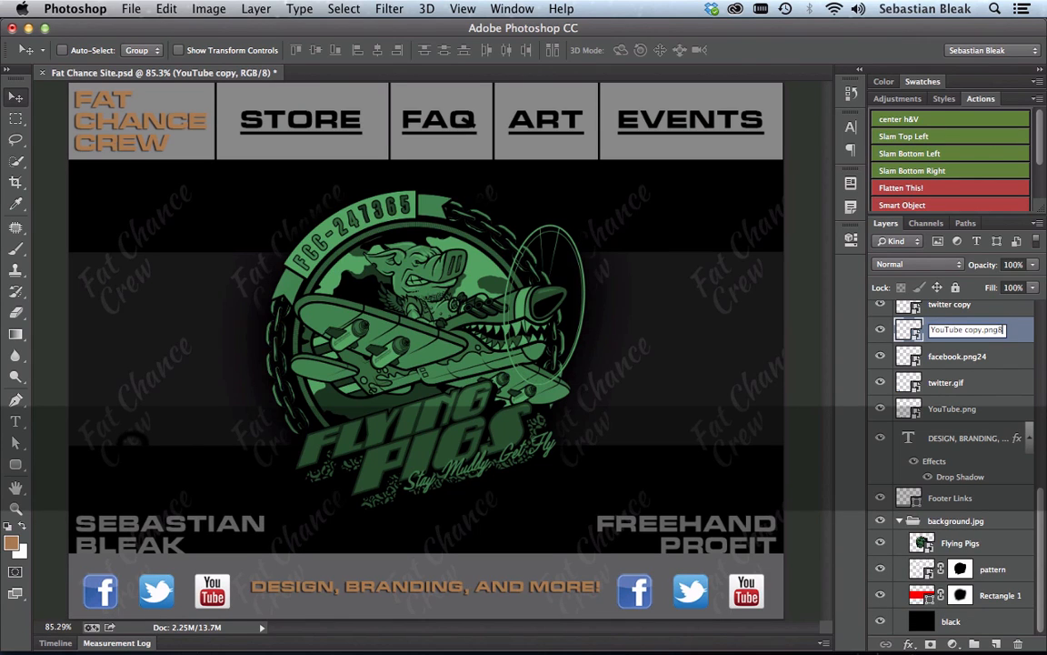
pyautogui.press('Return')
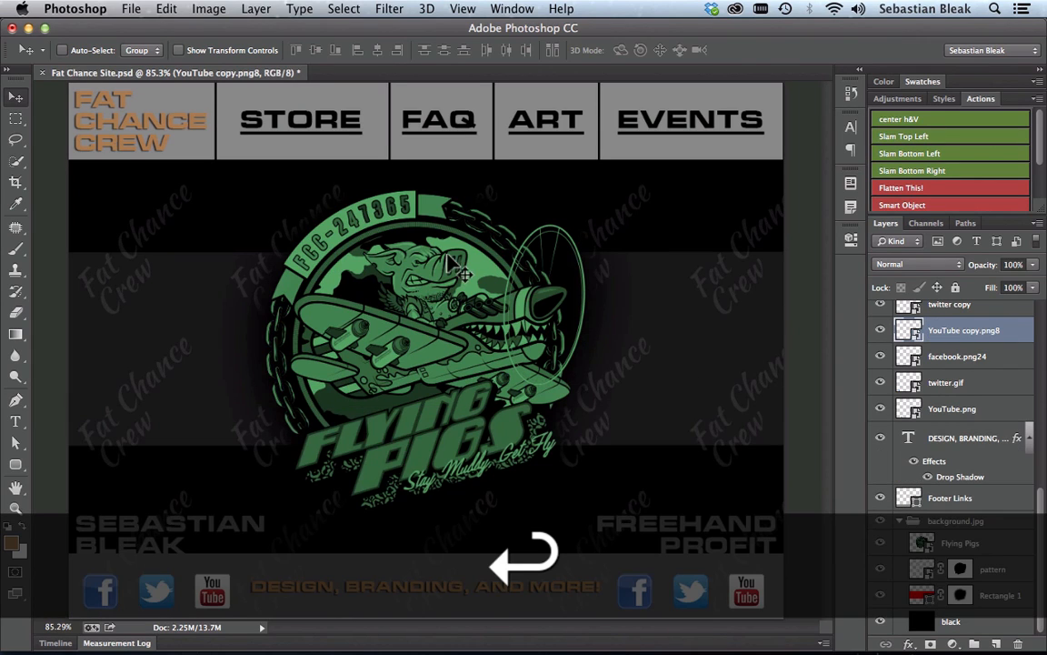
# Switch to Finder to check the exported assets and return to the Photoshop document
pyautogui.press('super+Tab')
pyautogui.press('super+Tab')
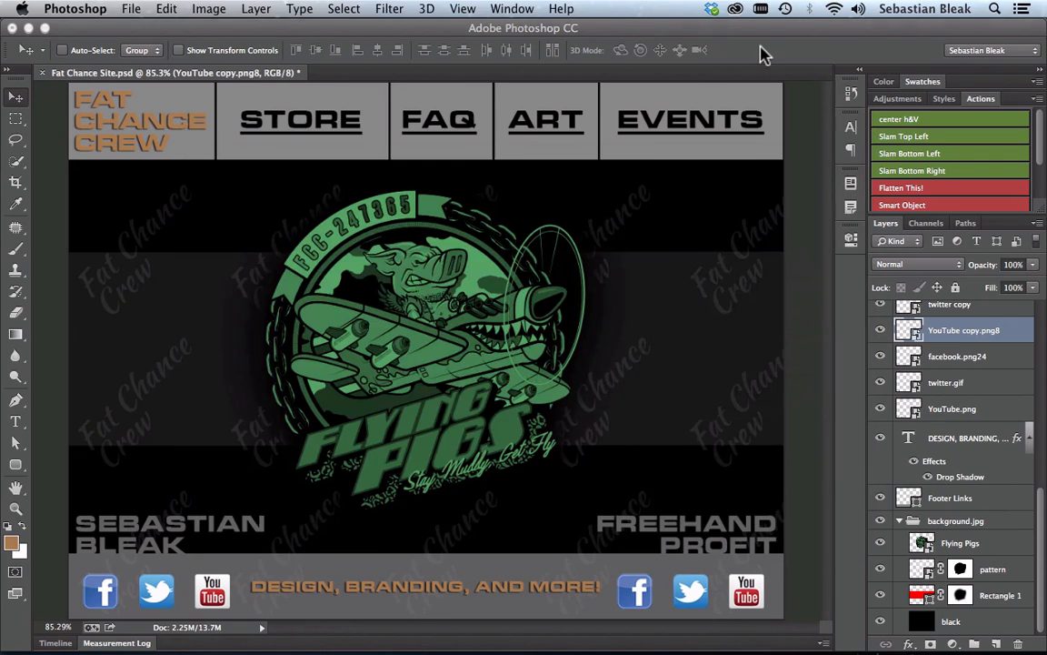
pyautogui.click(688, 45)
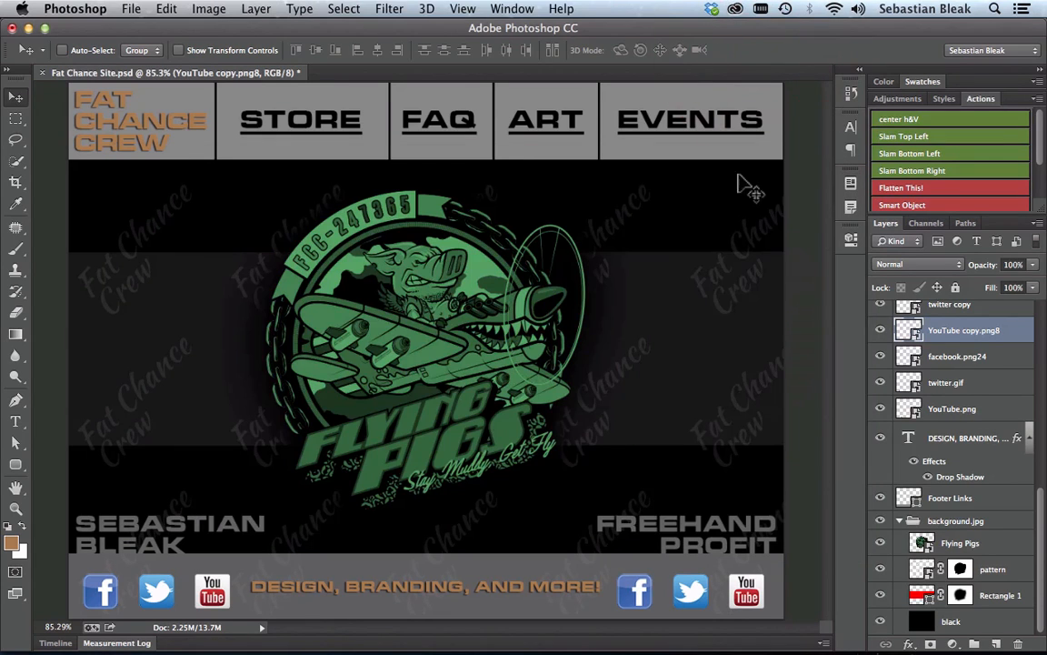